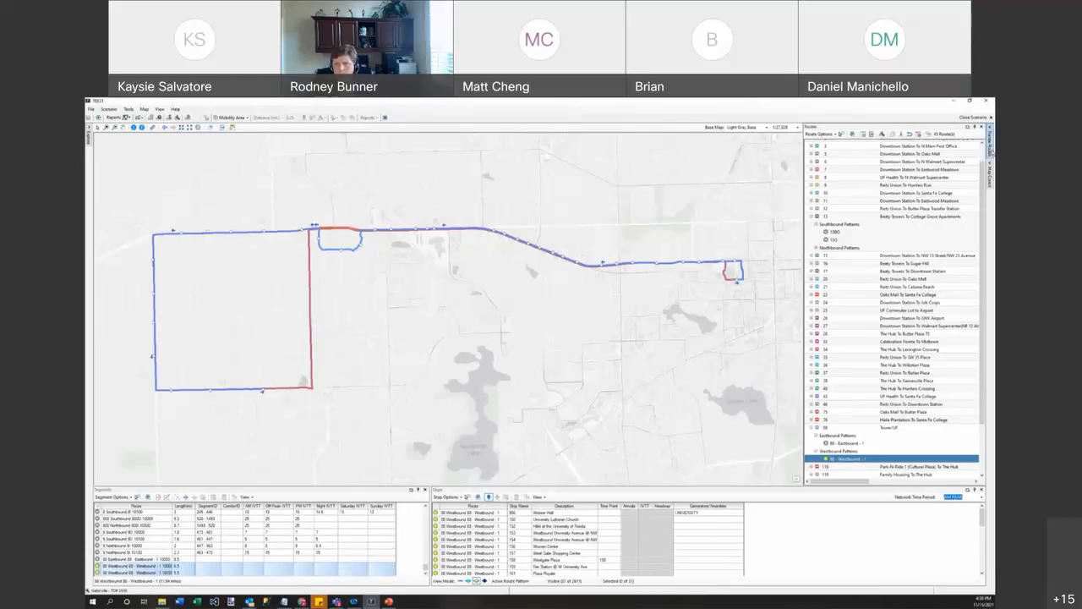
Step: Remove the red Routes layer from the map so only the westbound alignment remains
mouse_move(992, 172)
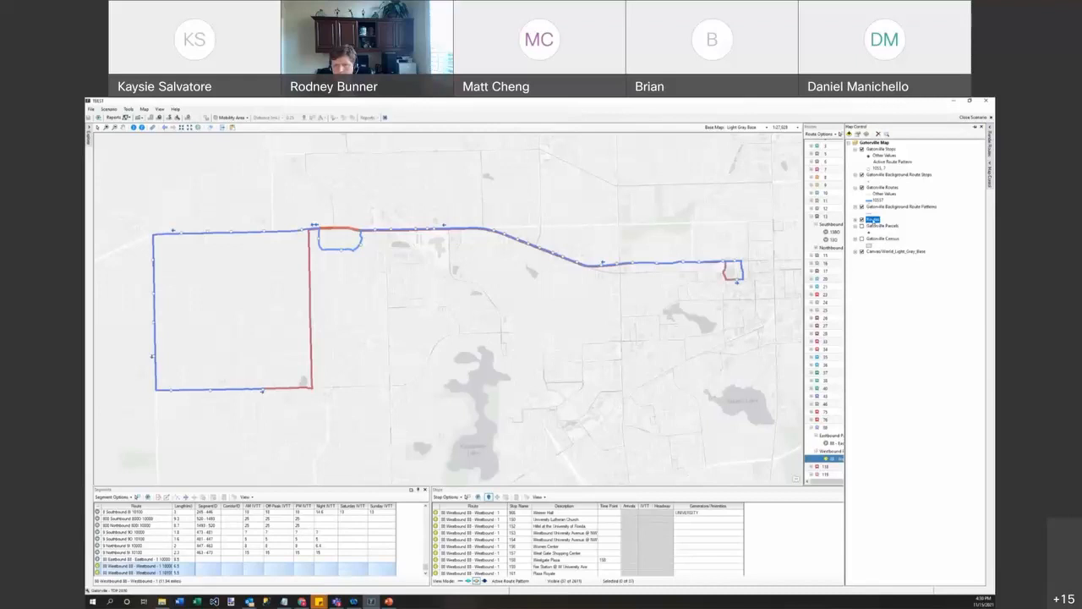
right_click(874, 220)
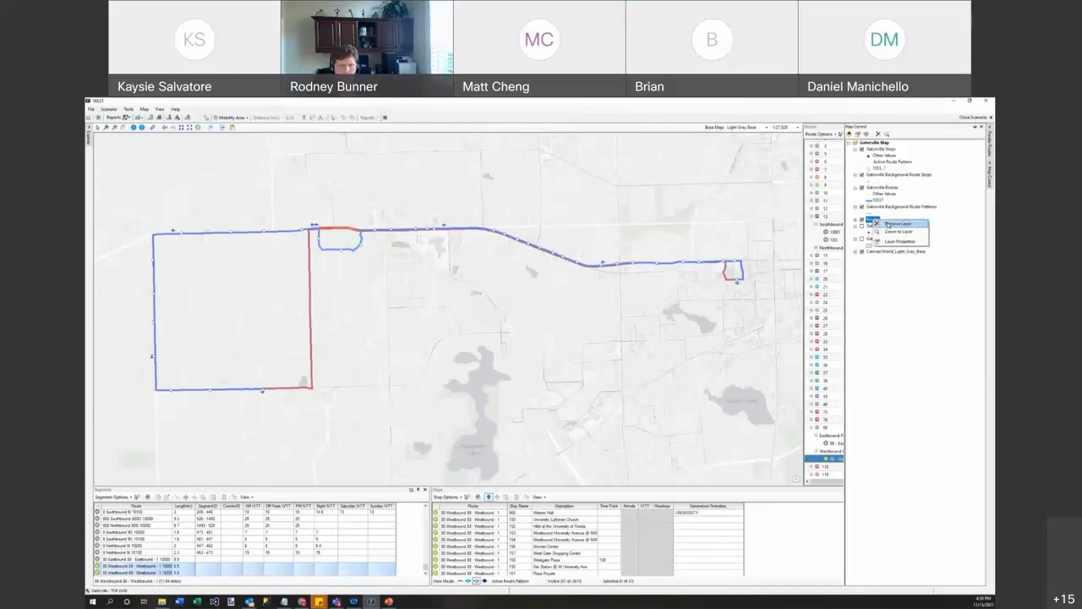
click(888, 223)
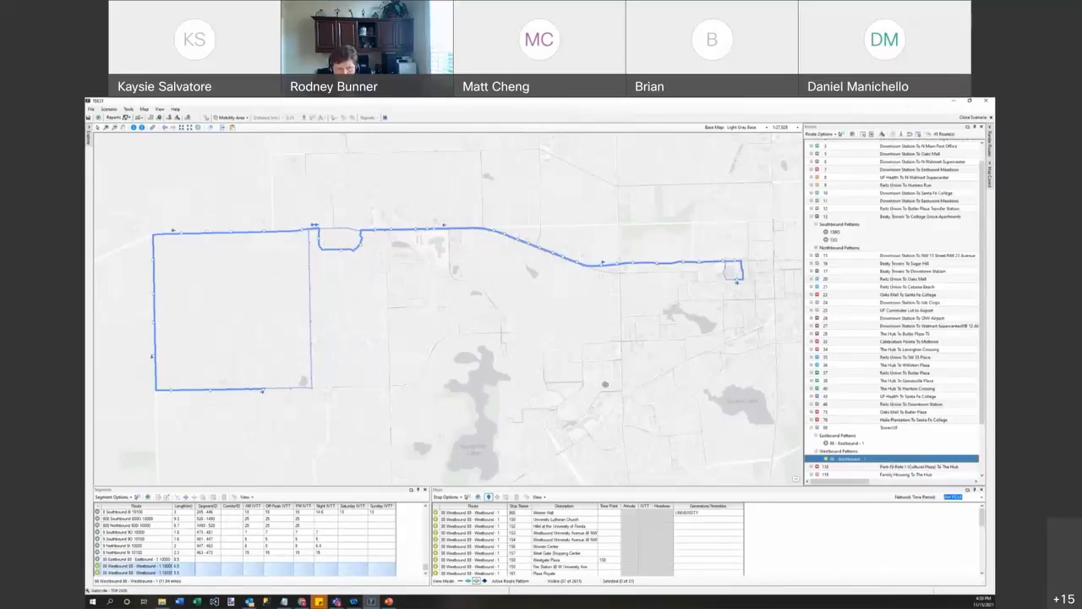
Step: Open the Route Pattern Trip Editor for the 80 - Westbound - 1 pattern and move it into view
right_click(850, 459)
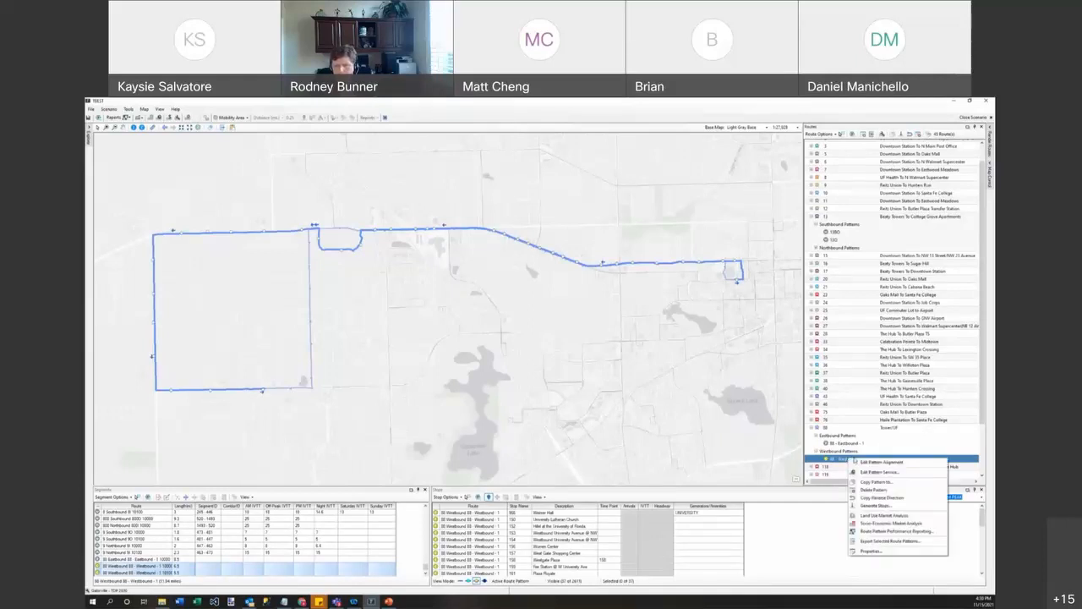
click(882, 472)
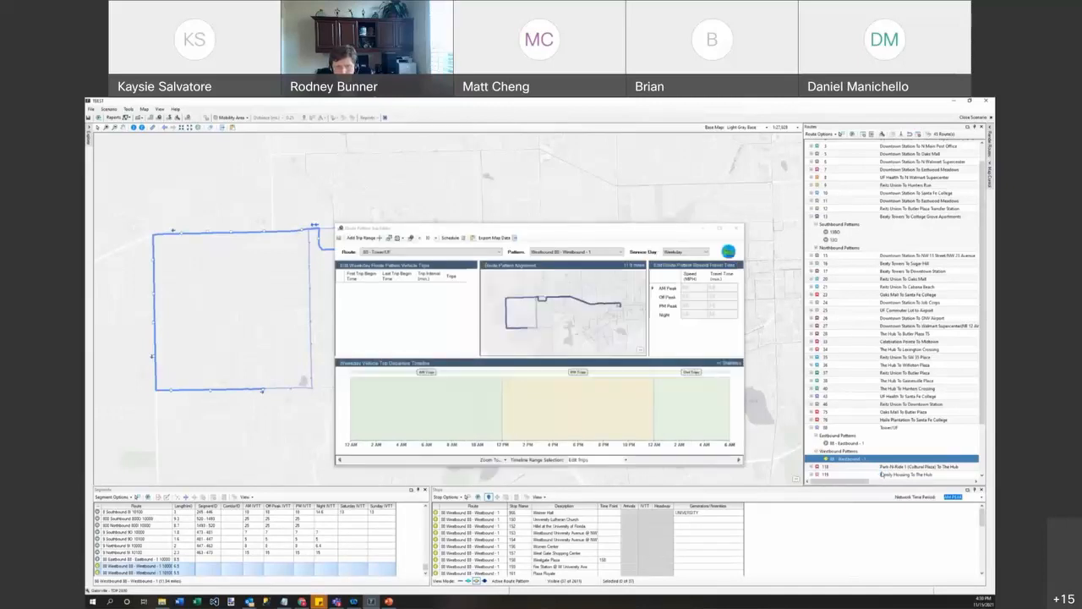
drag(592, 236, 539, 177)
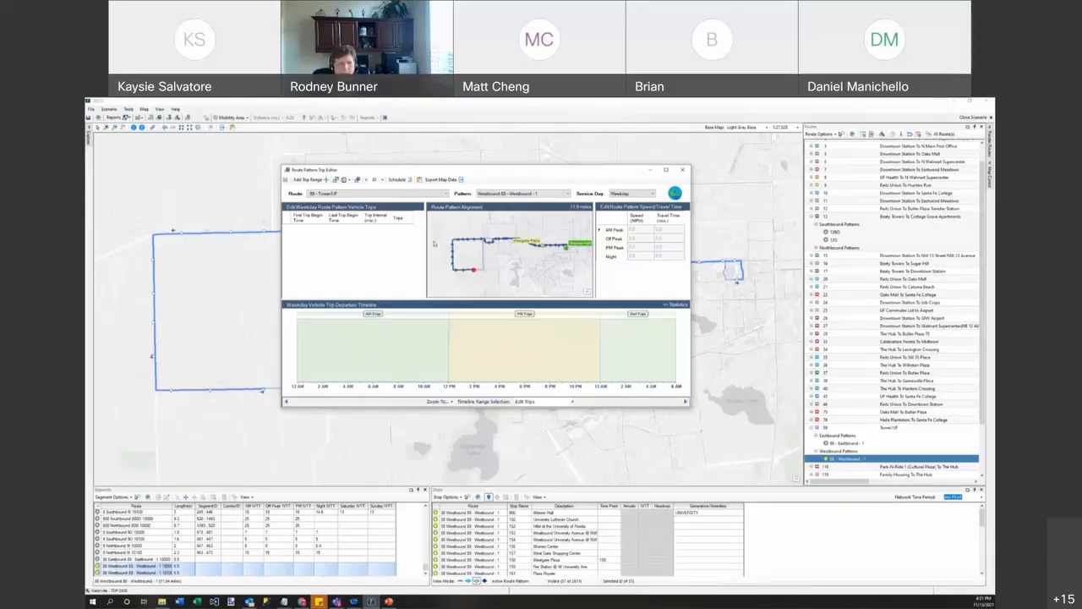
Step: Add a westbound trip range from 6:00 AM to 8:45 AM every 15 minutes, giving 12 trips
click(310, 181)
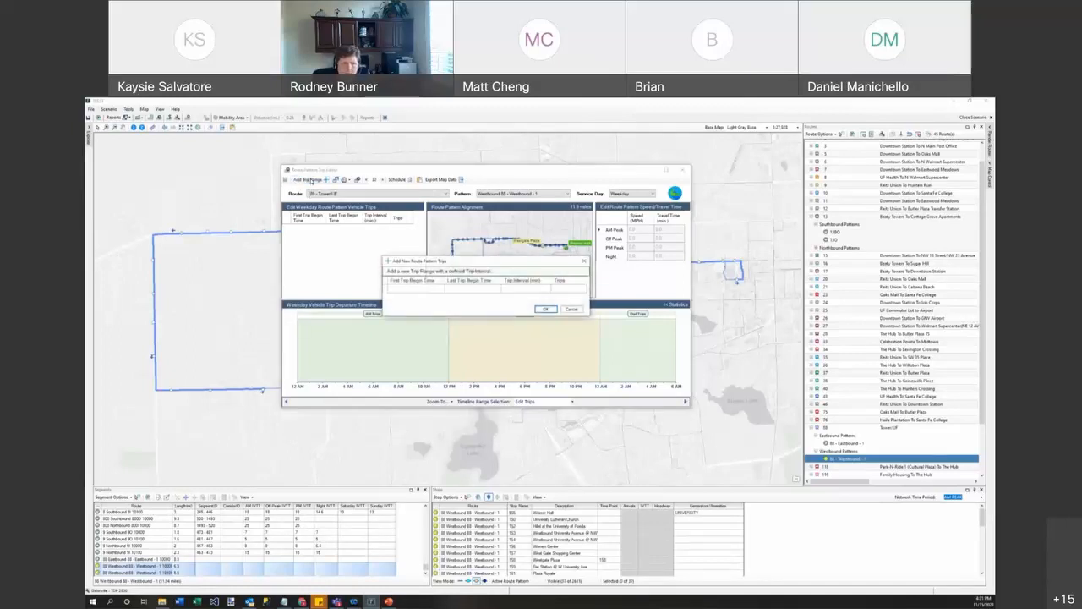
click(446, 290)
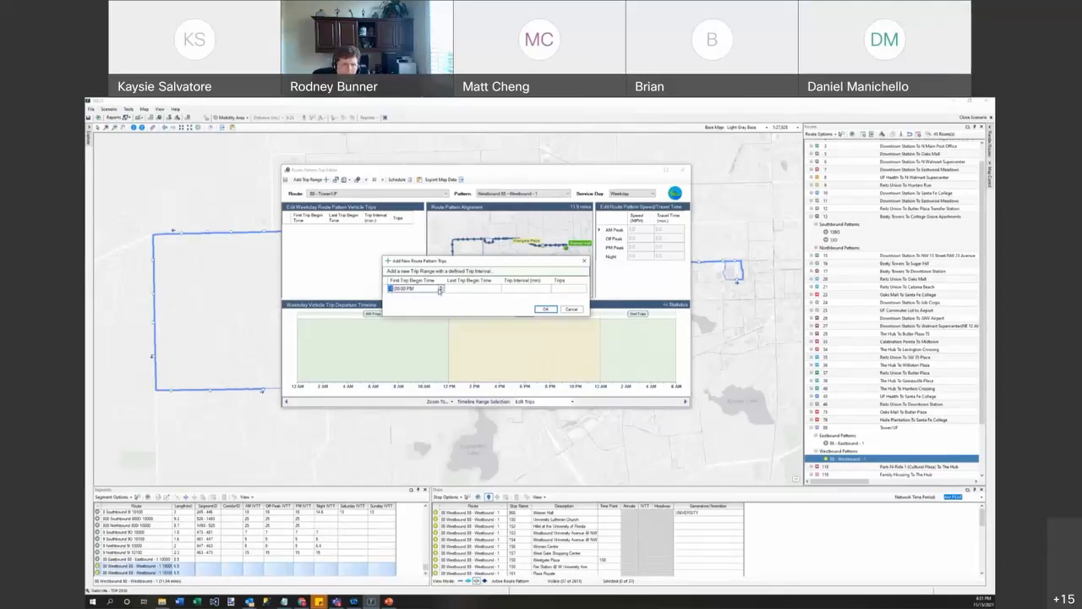
click(451, 289)
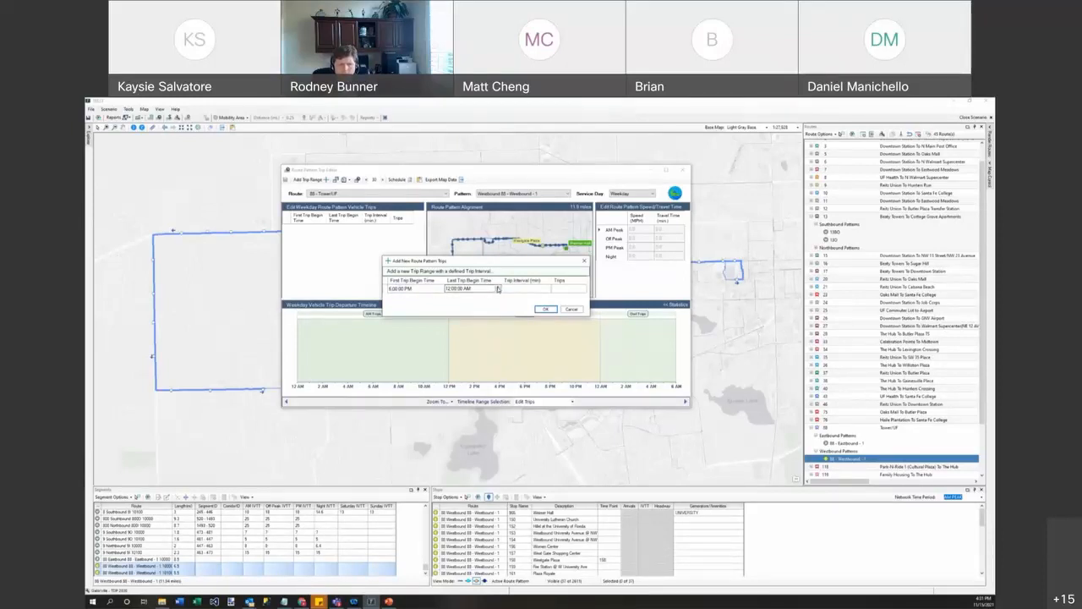
click(448, 288)
text(1)
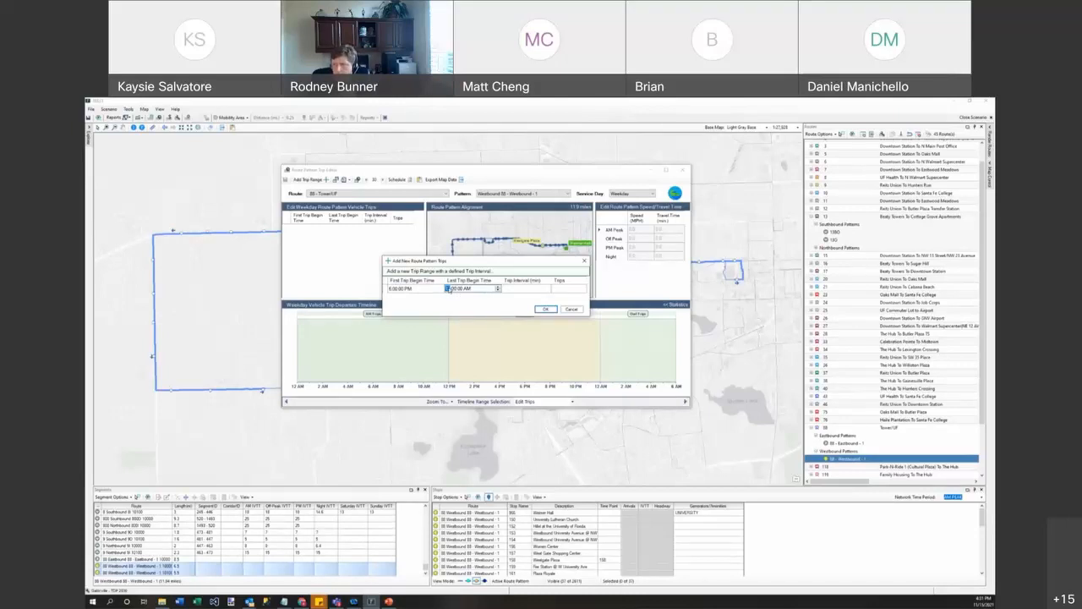
text(0)
click(497, 289)
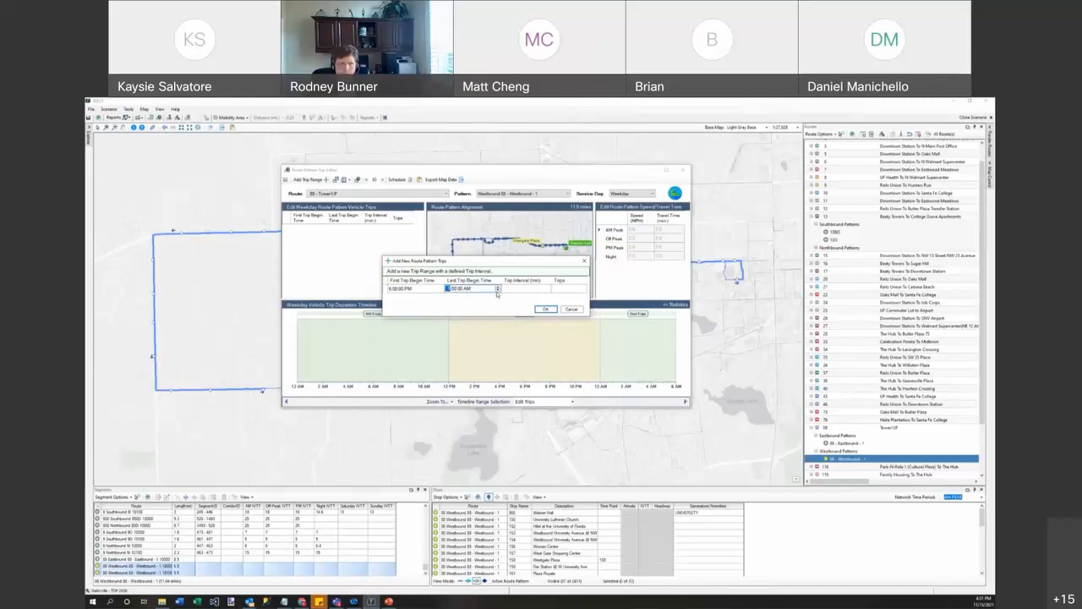
click(457, 290)
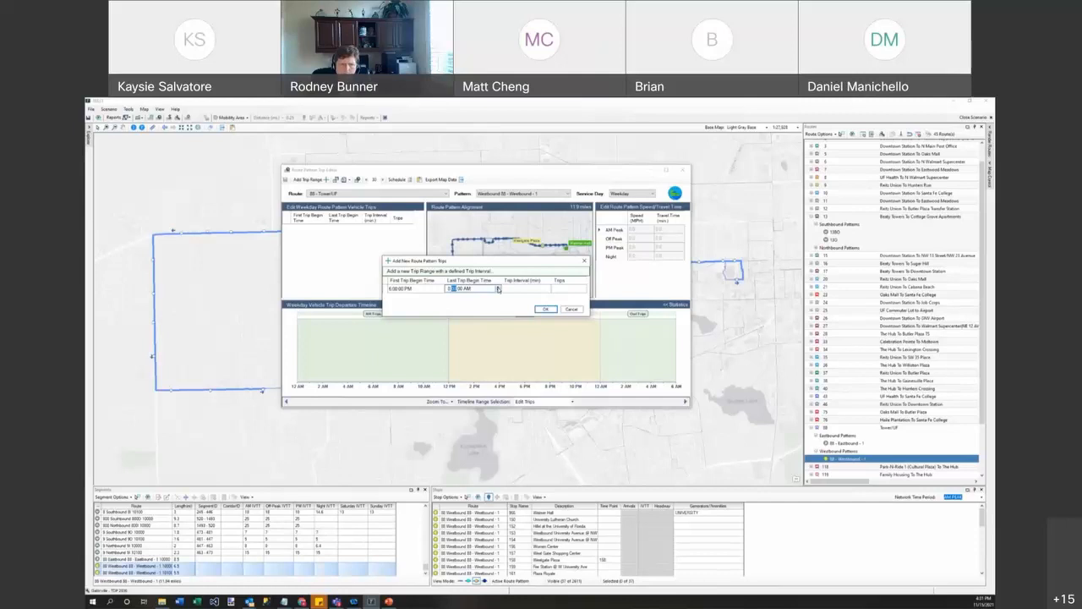
click(521, 292)
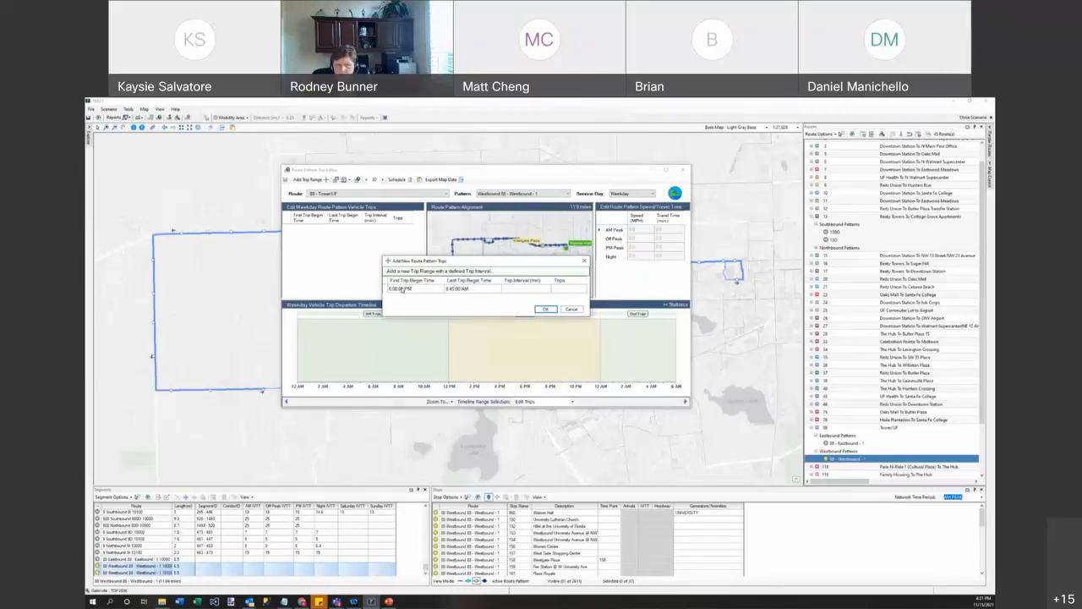
click(412, 289)
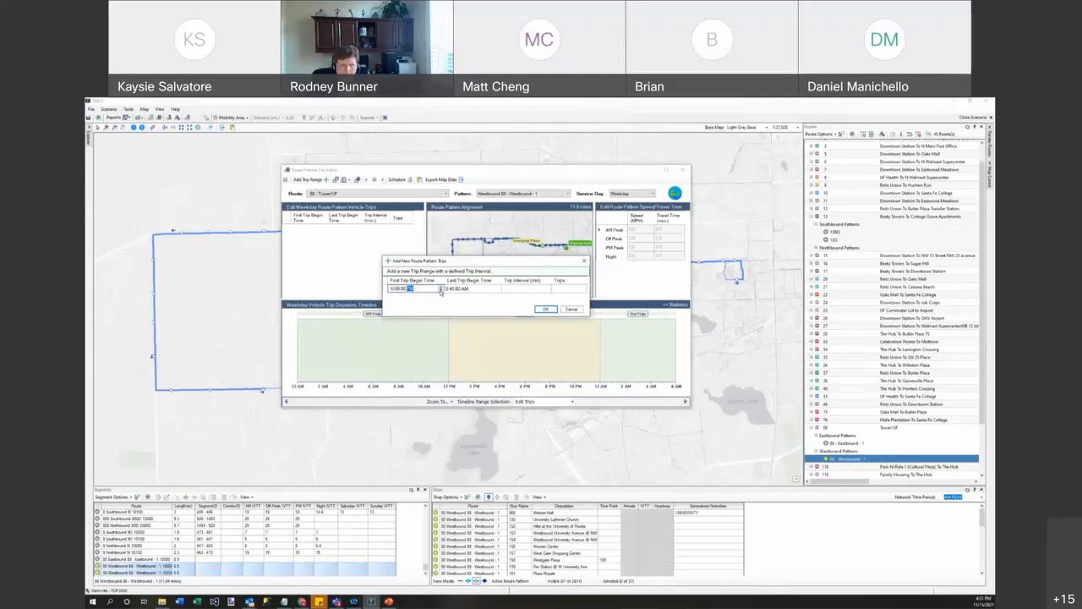
click(463, 290)
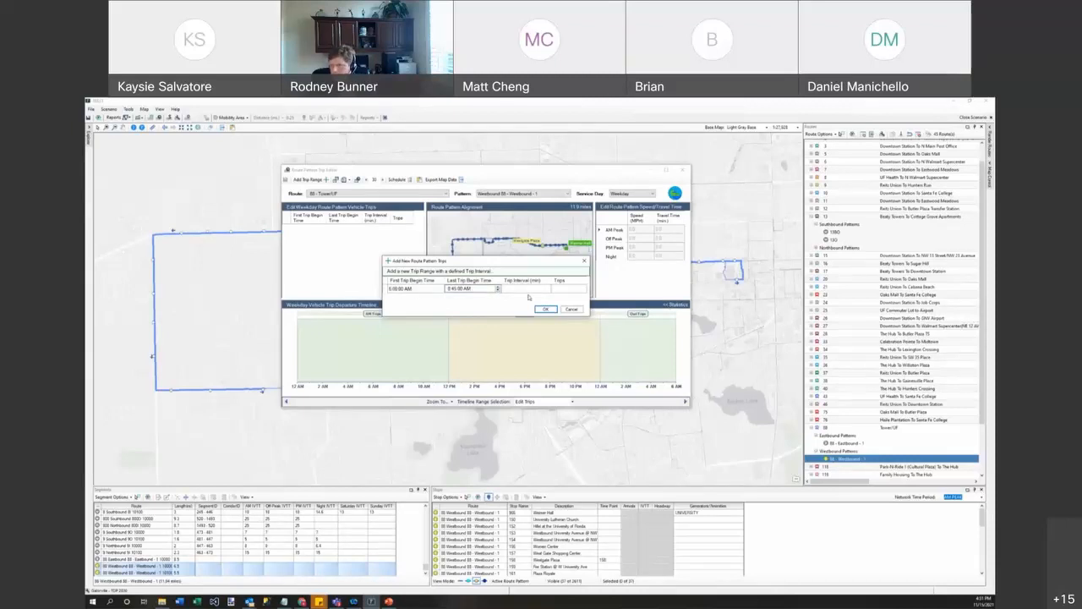
click(530, 293)
text(5)
click(560, 292)
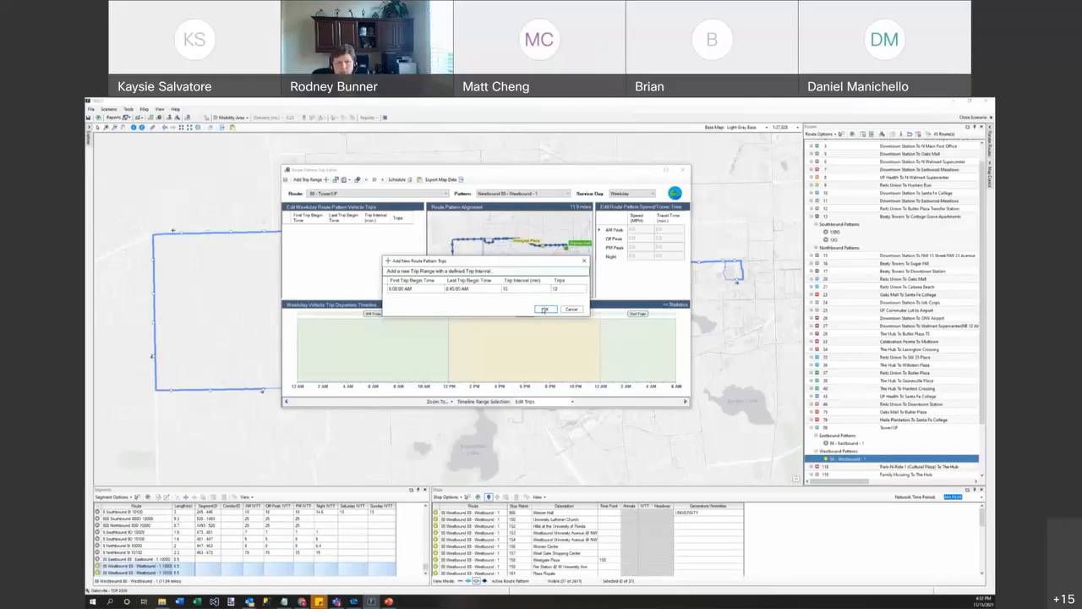
click(544, 309)
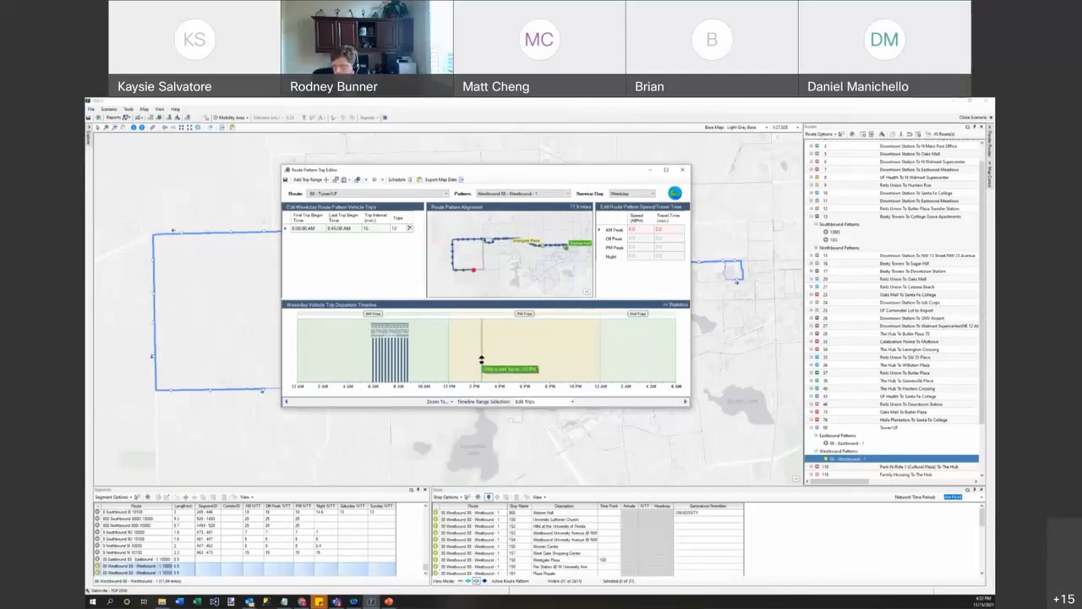
Step: Add a second range of 12 trips every 30 minutes from 9:00 AM to 2:30 PM
click(309, 180)
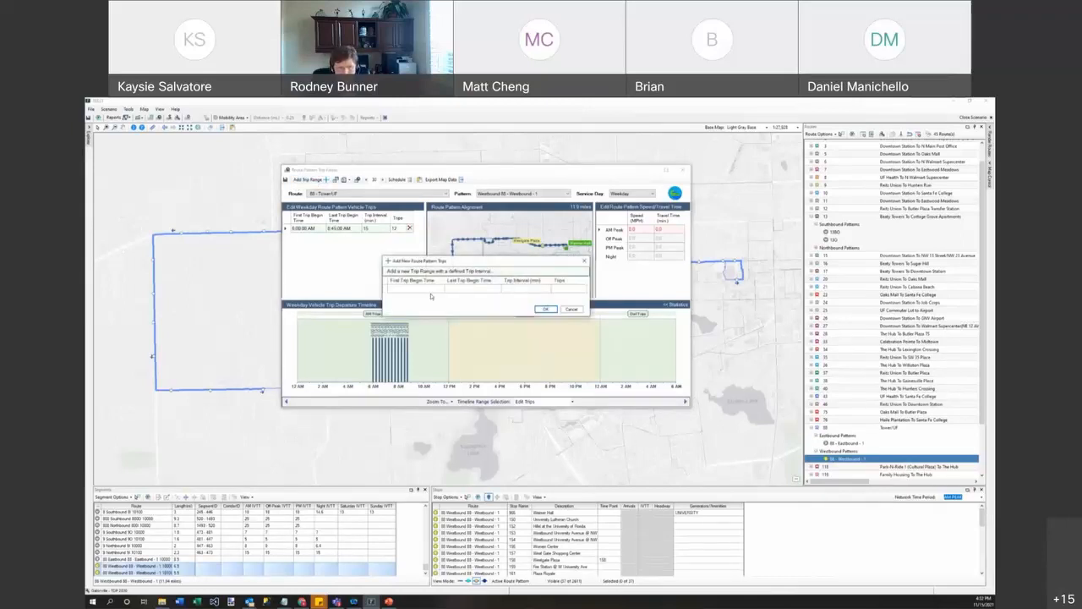
click(423, 291)
click(391, 289)
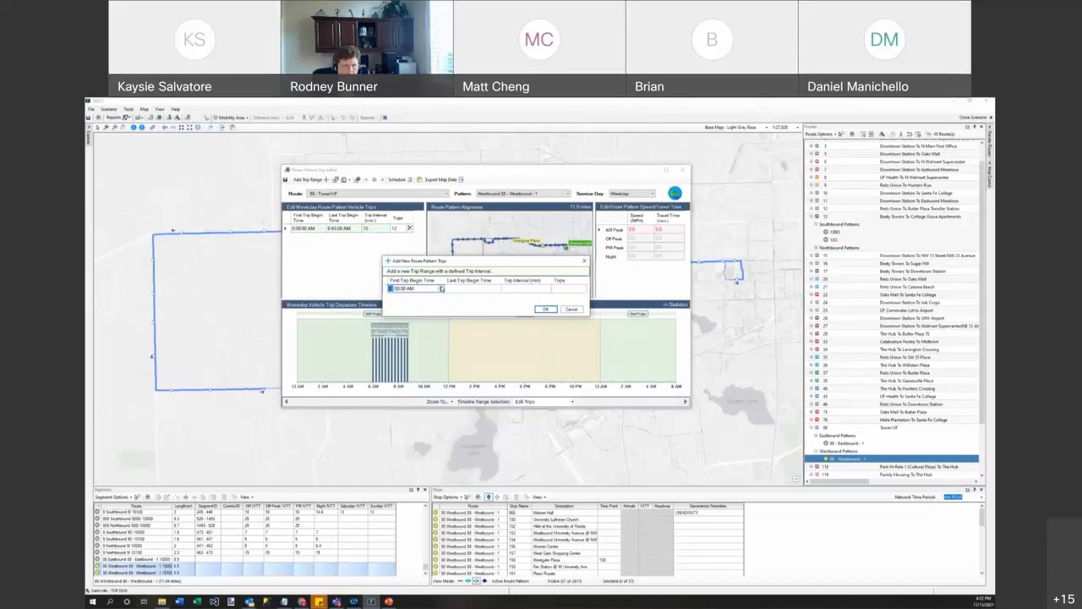
click(464, 288)
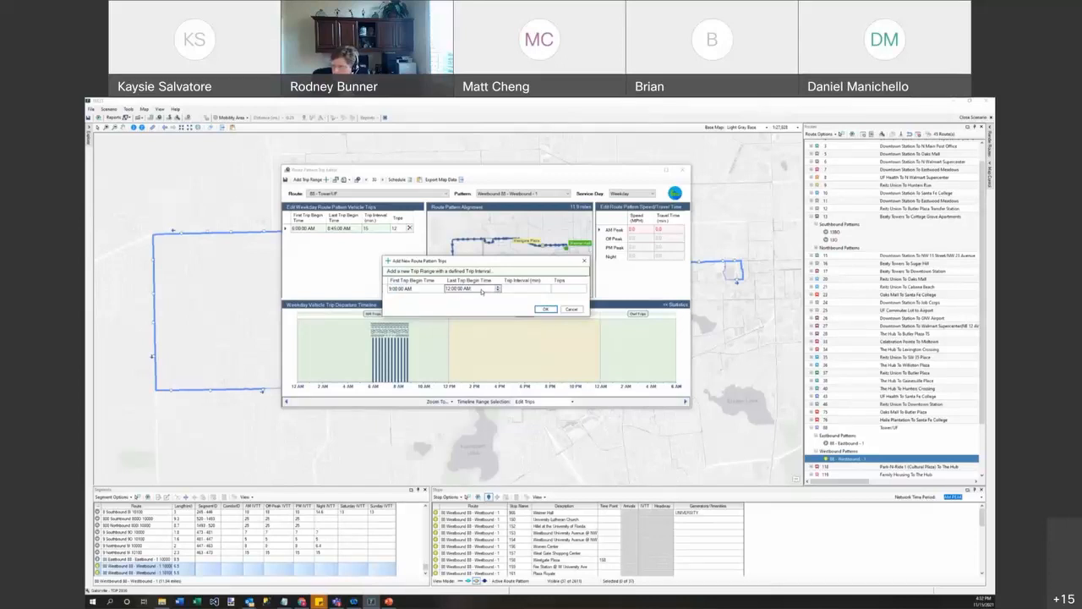
click(448, 289)
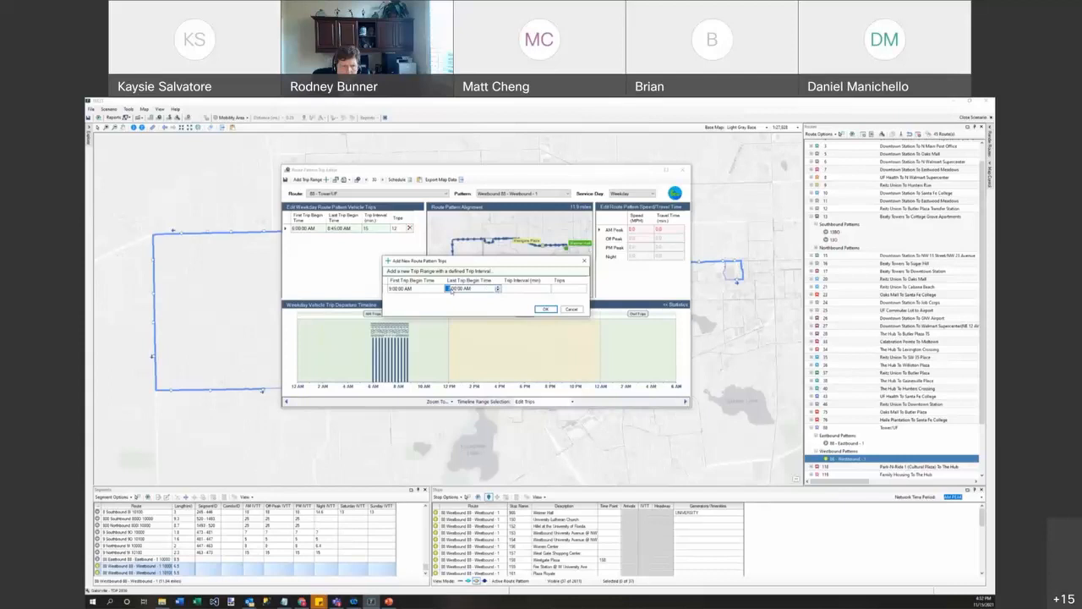
text(2)
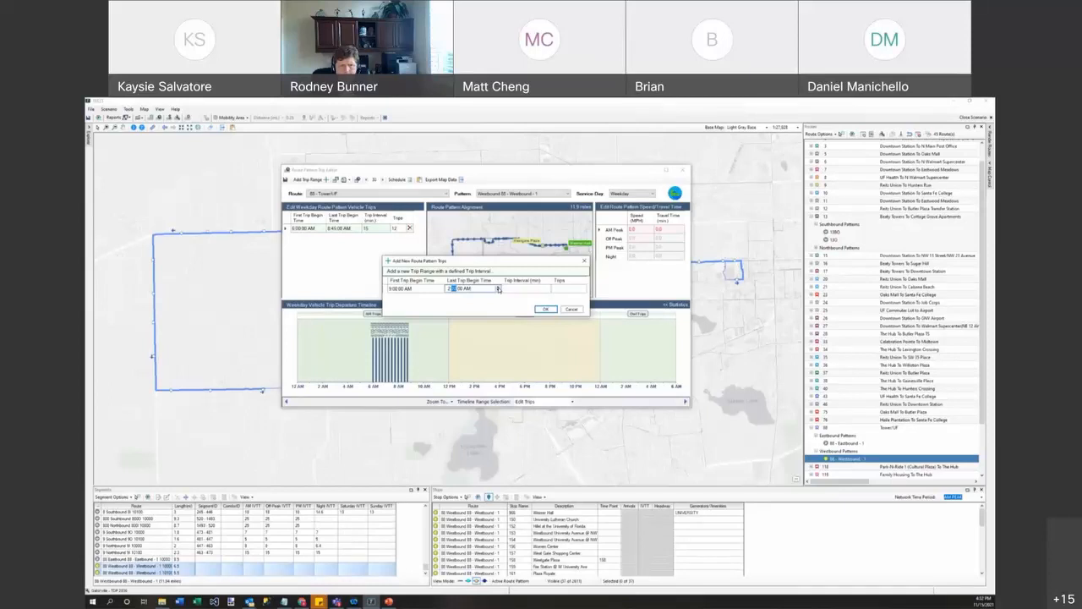
click(468, 289)
click(499, 289)
click(518, 290)
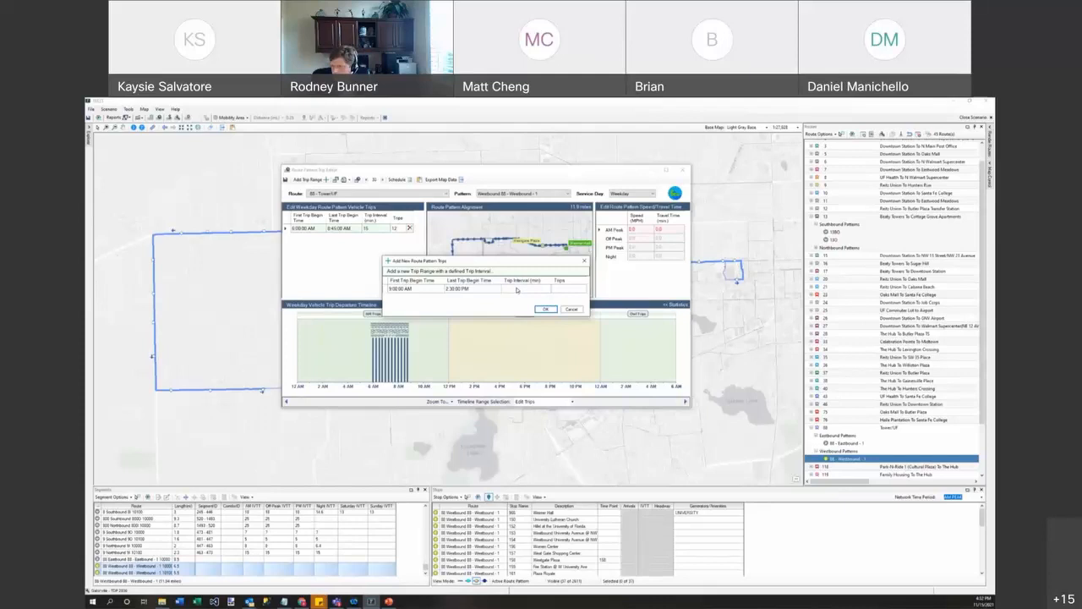
text(30)
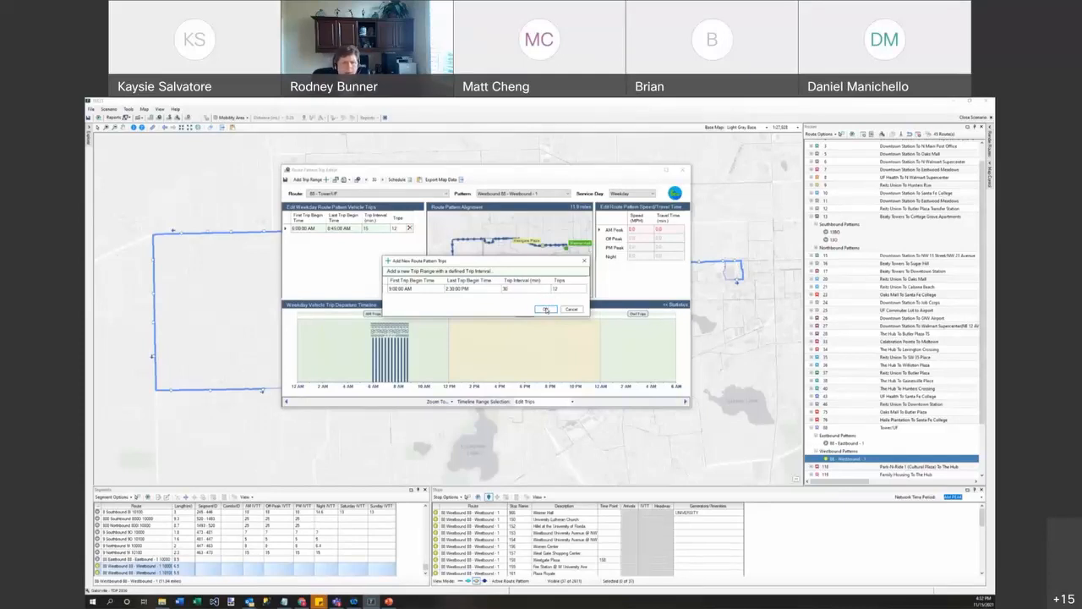
click(547, 310)
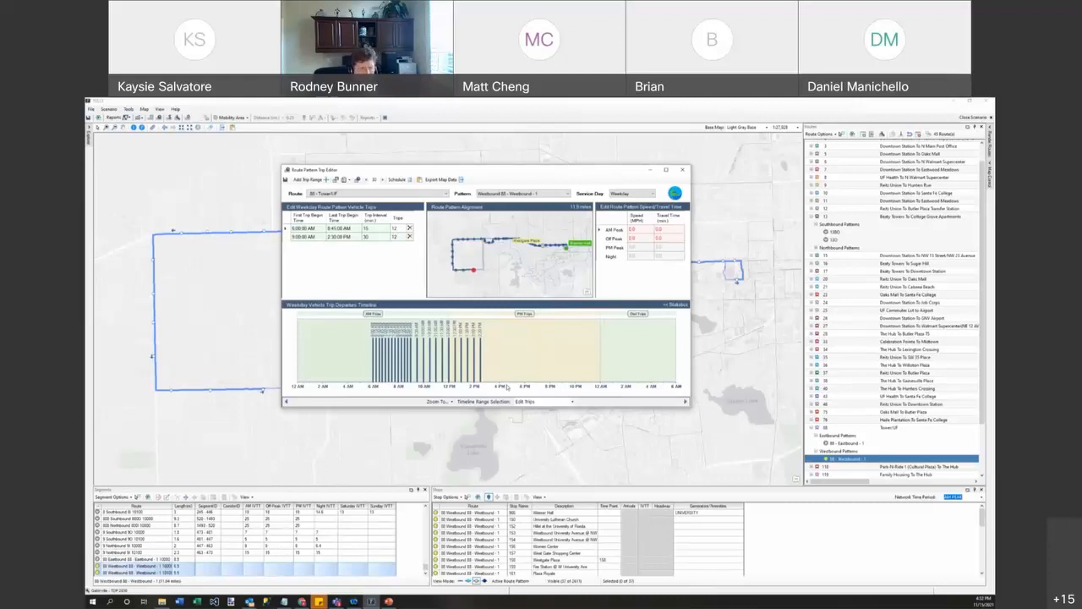
Step: Zoom the departure timeline to the PM period and mark out a trip range ending around 5:45 PM
click(453, 402)
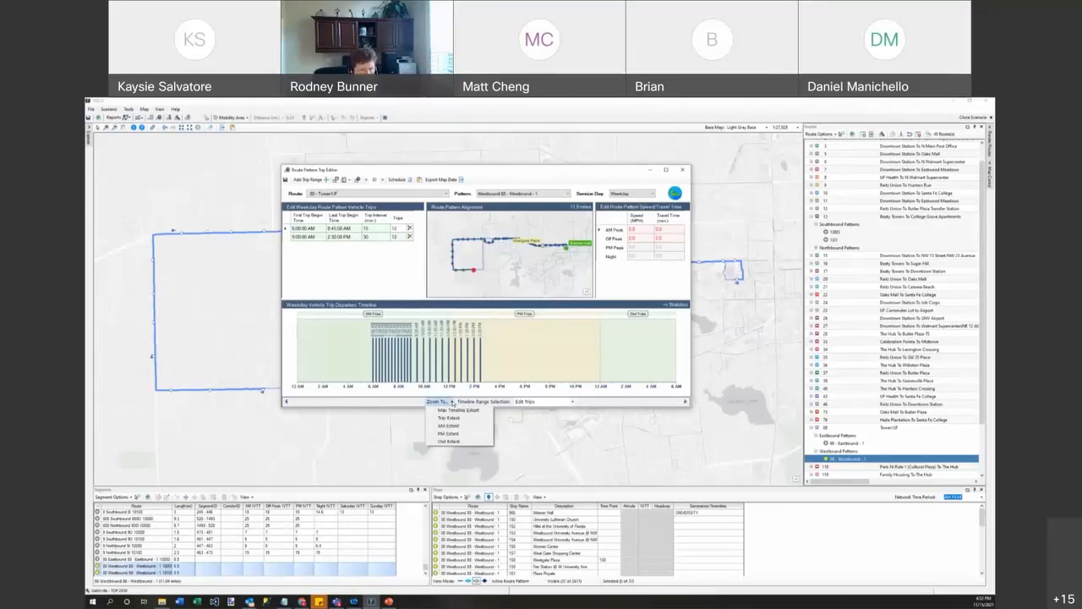
click(448, 433)
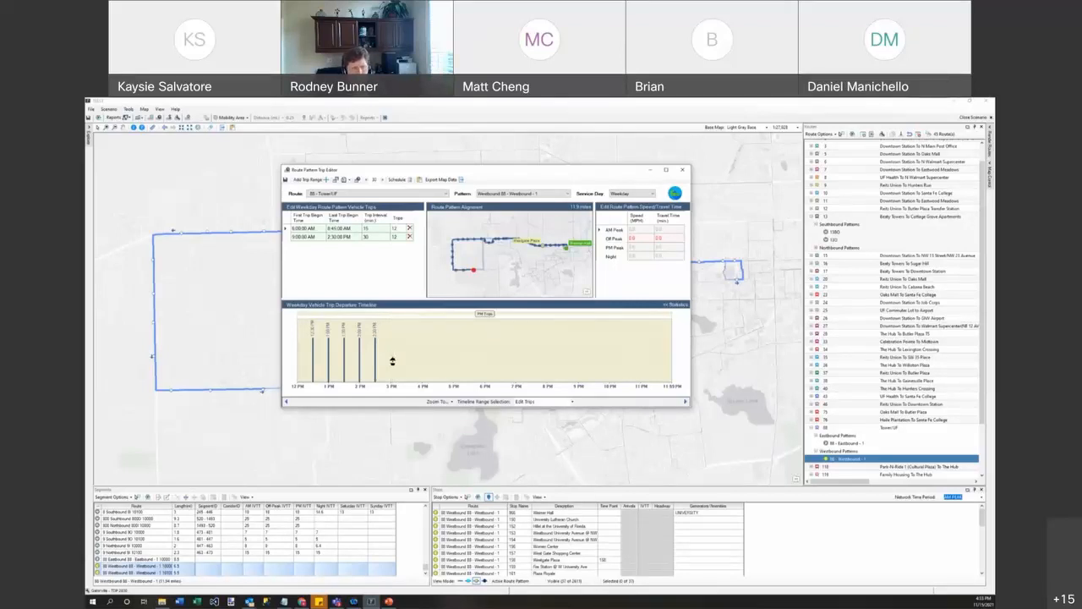
drag(393, 361, 471, 356)
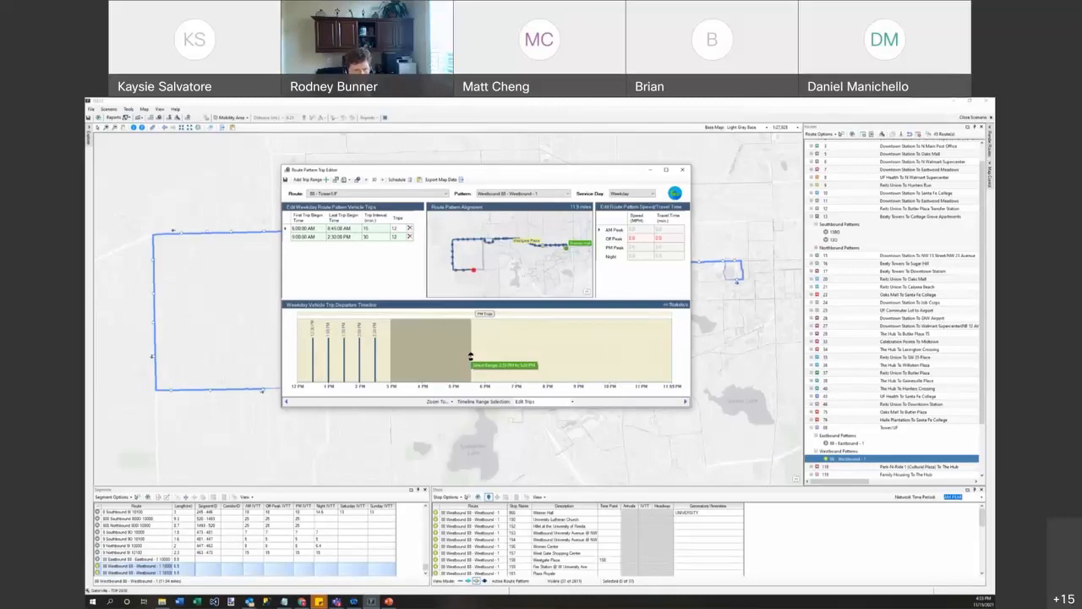
drag(471, 356, 476, 356)
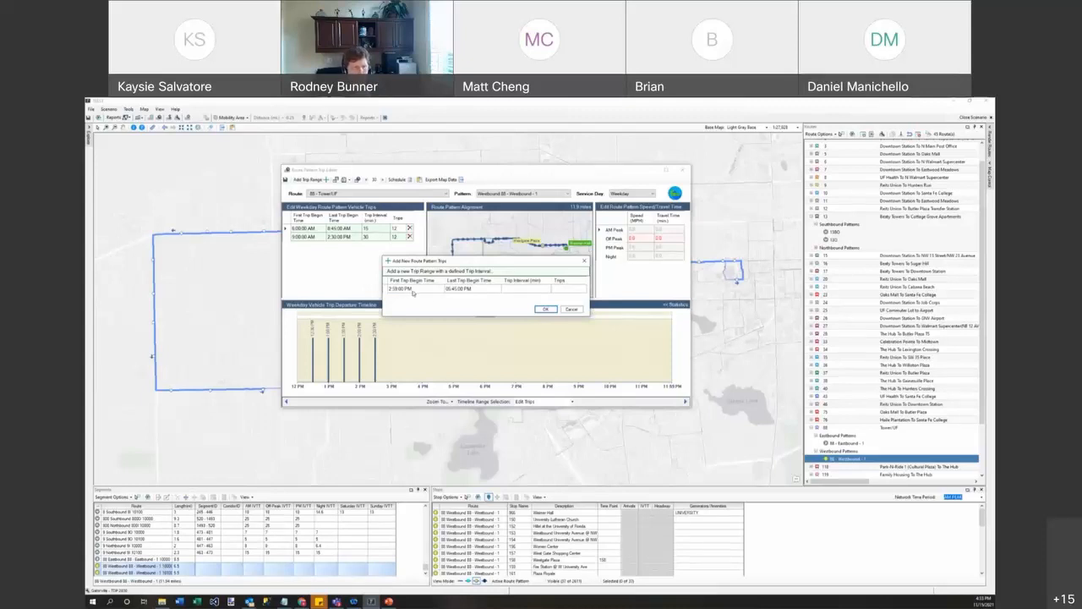
Step: Add afternoon trips every 15 minutes from 3:00 PM to 5:45 PM
click(392, 289)
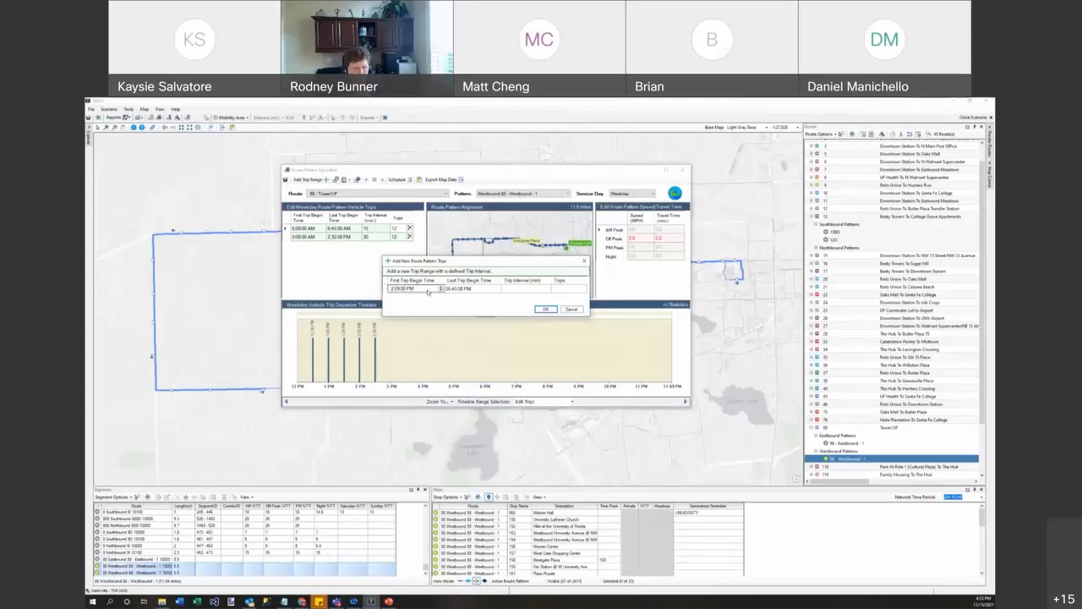
click(392, 290)
click(440, 288)
click(397, 290)
click(521, 291)
text(15)
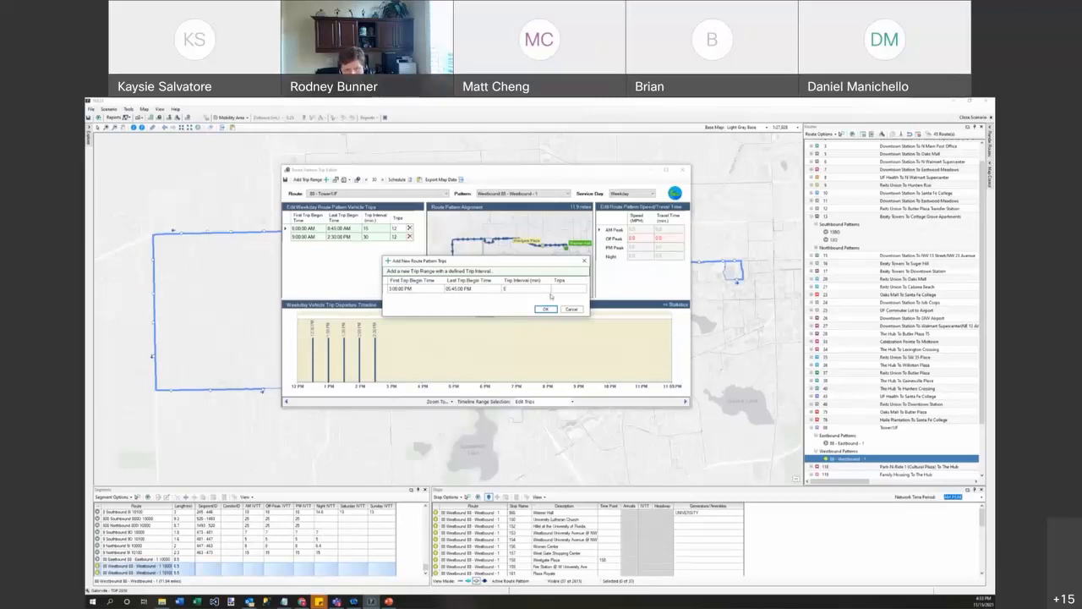
click(546, 308)
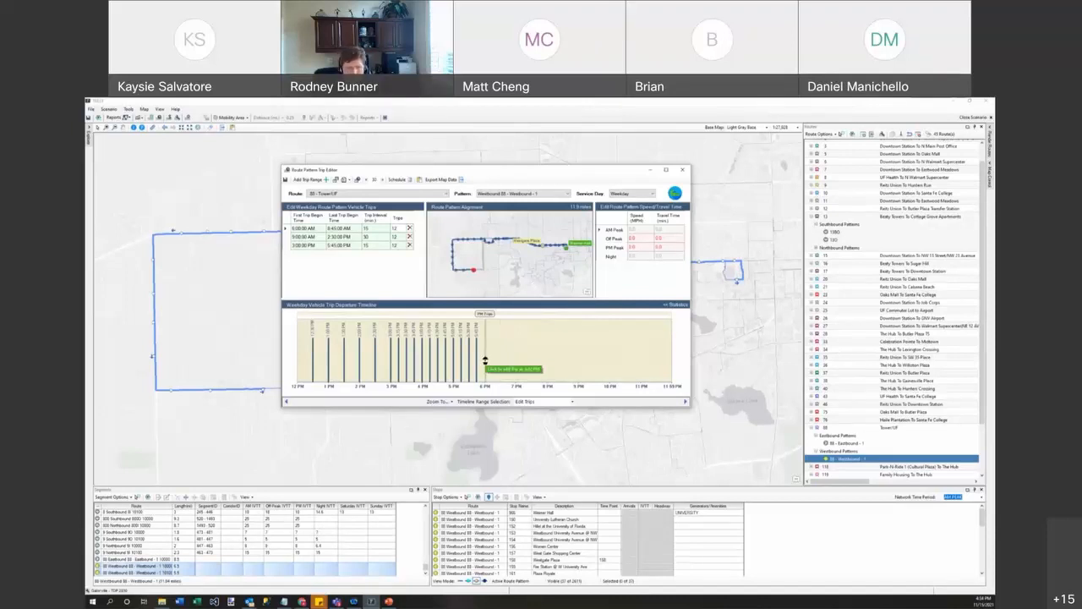
Step: Add evening trips every 30 minutes from 6:00 PM to 8:00 PM
drag(485, 361, 546, 361)
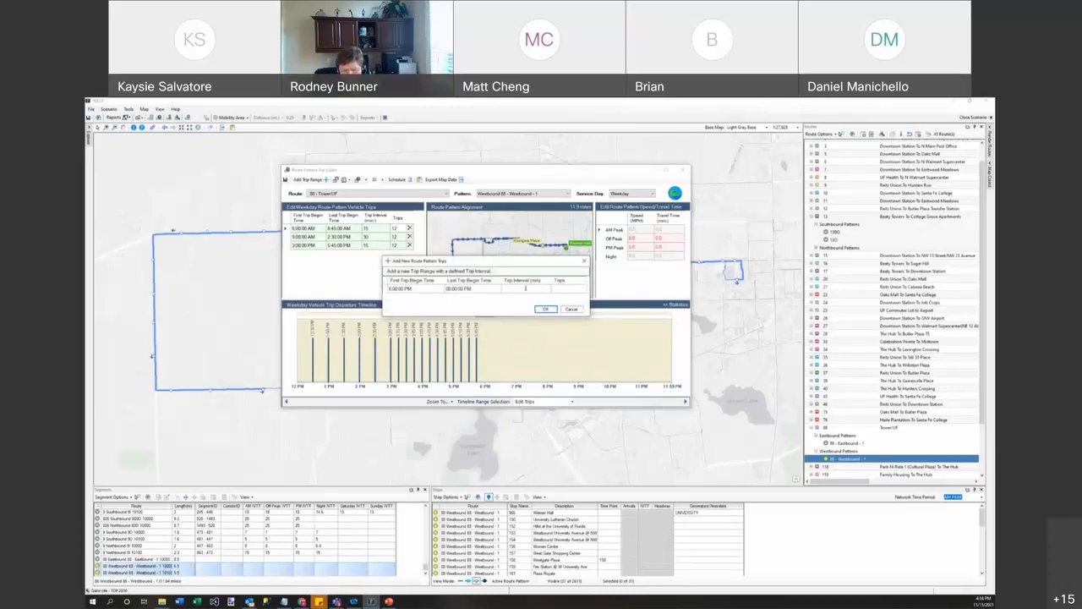
click(524, 292)
text(30)
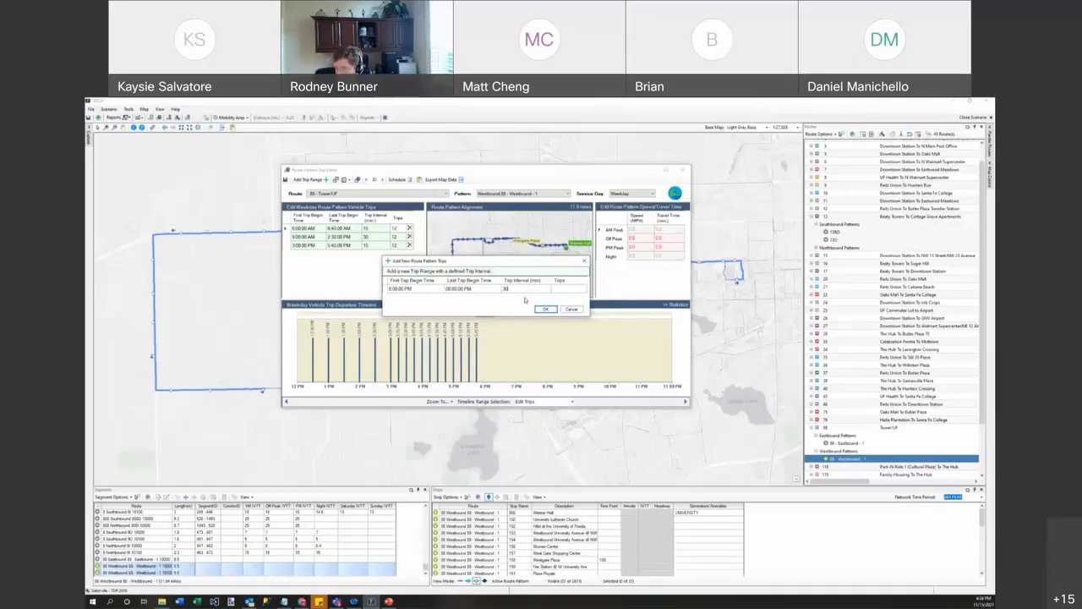
click(545, 309)
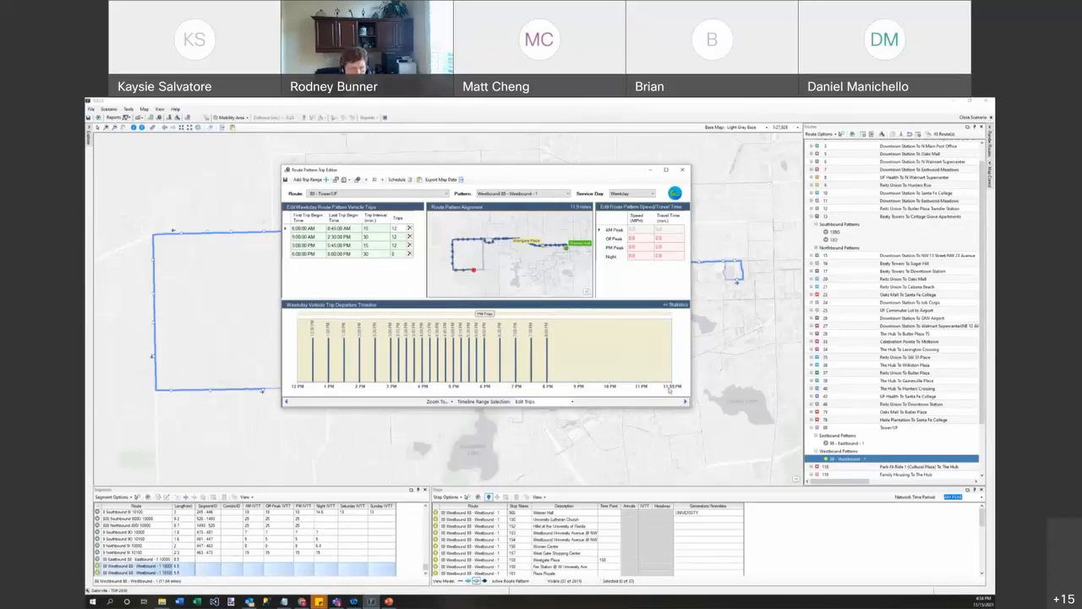
click(287, 404)
click(287, 404)
click(286, 404)
click(287, 404)
click(287, 403)
click(287, 403)
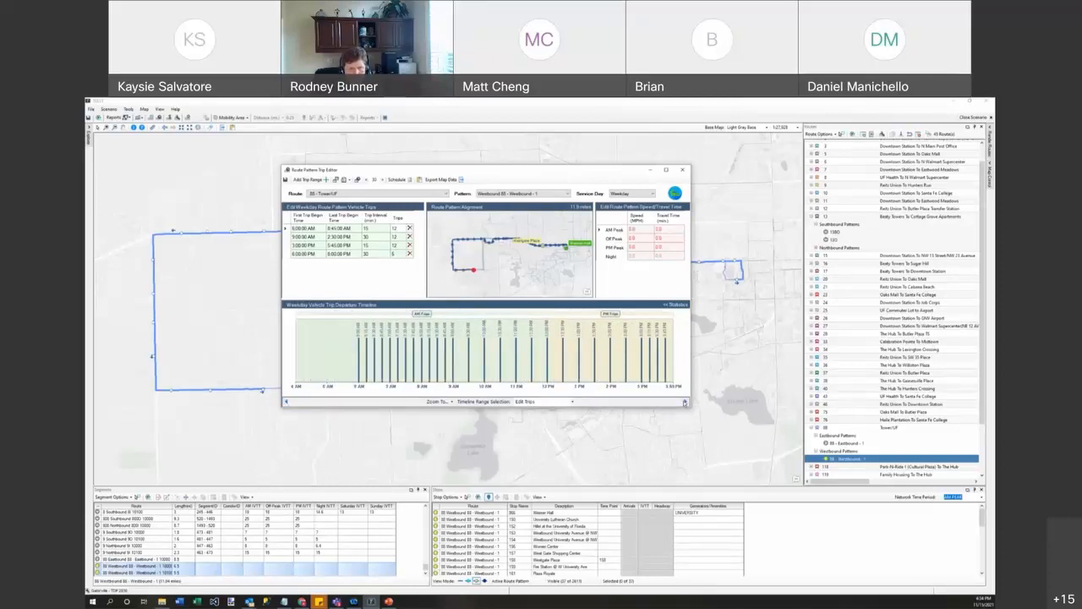
click(685, 402)
click(685, 402)
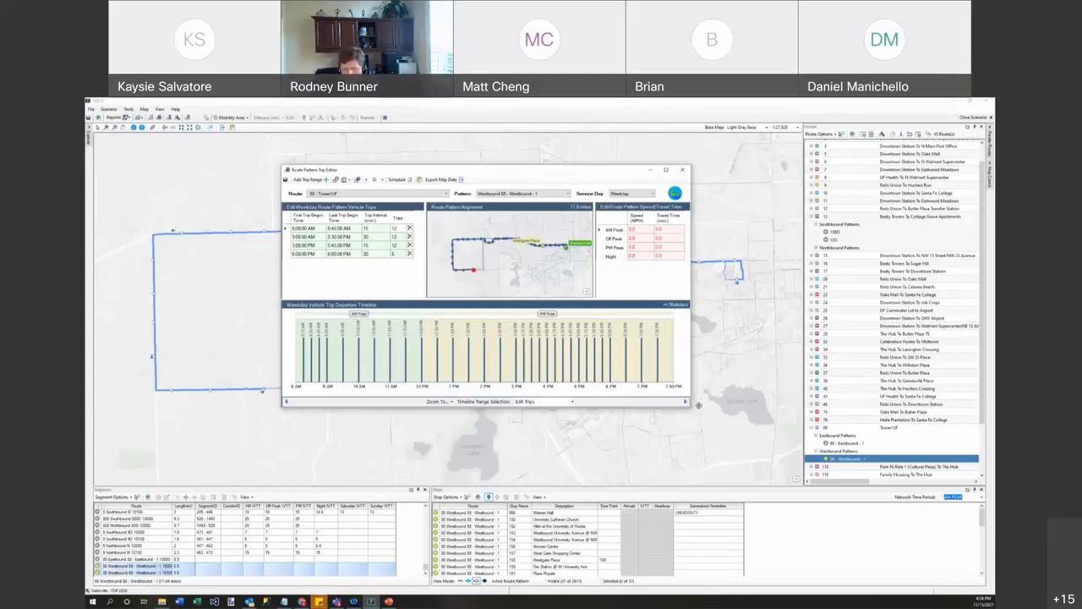
Step: Add single late trips on the timeline around 8:20 PM and after 9 PM
click(684, 402)
click(685, 403)
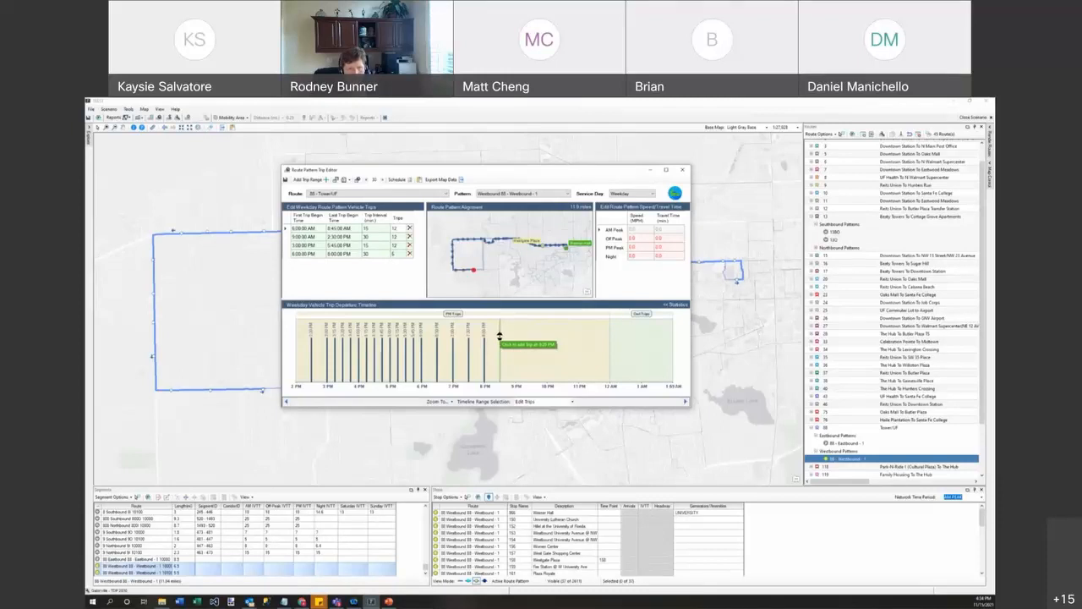
click(498, 336)
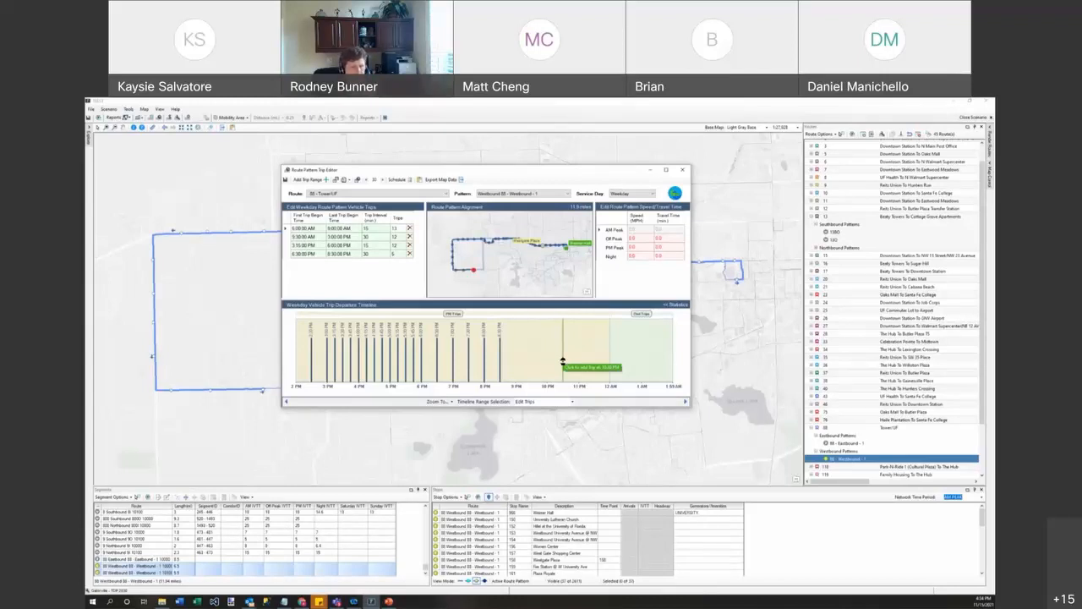
click(517, 359)
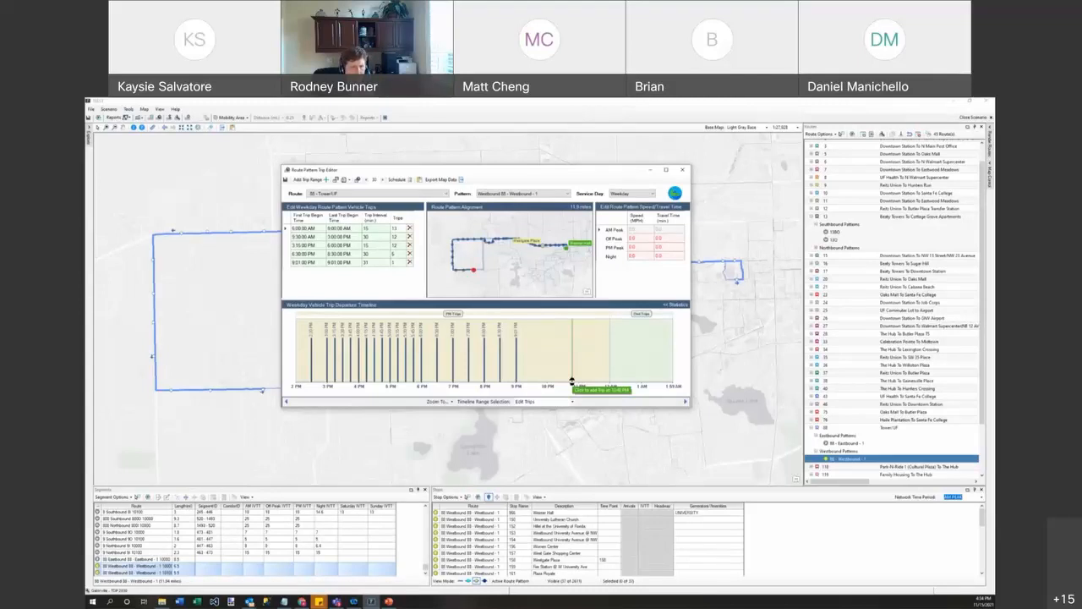
click(571, 383)
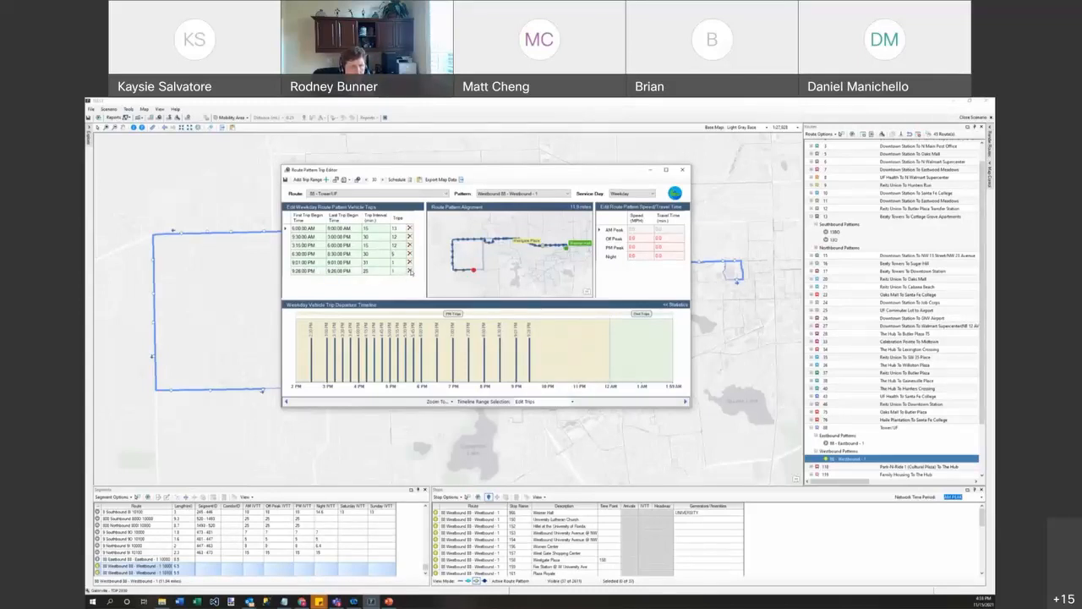
Step: Delete the stray 9:26 PM and 9:01 PM trips and save the schedule edits
click(410, 270)
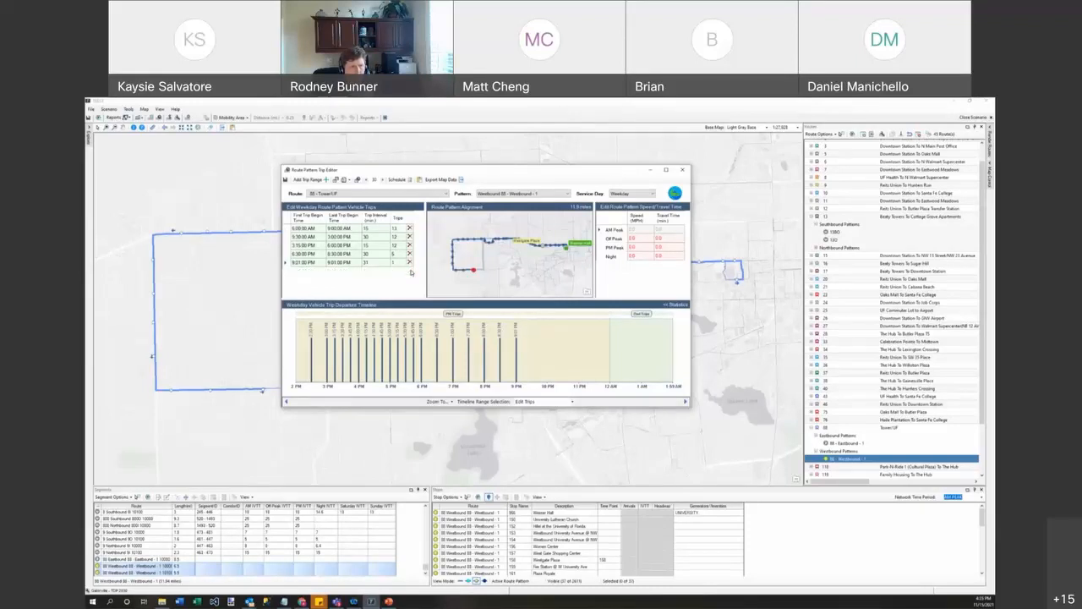
click(517, 352)
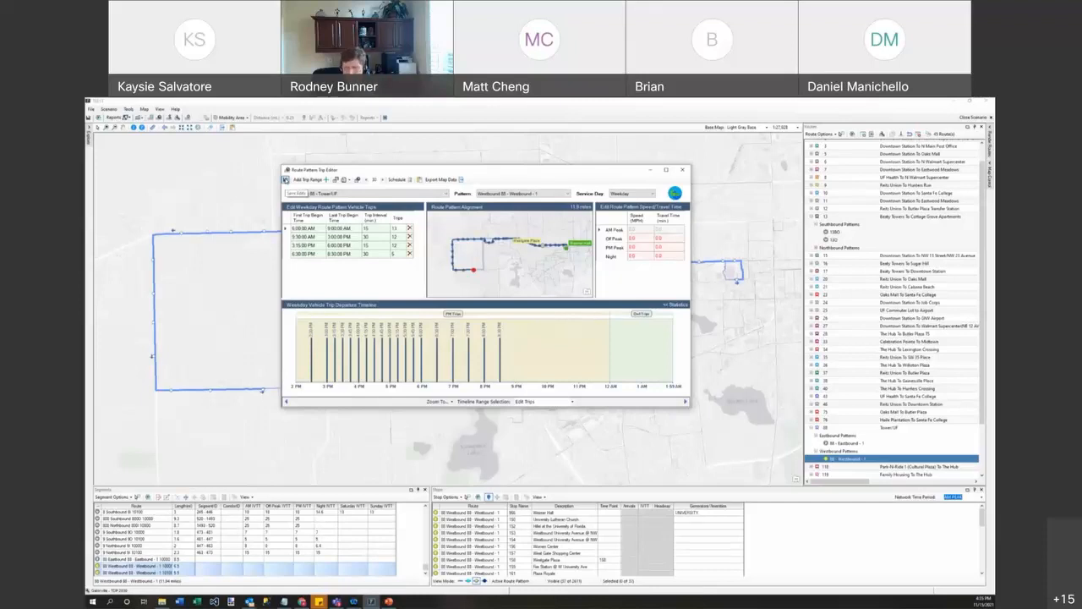
click(285, 179)
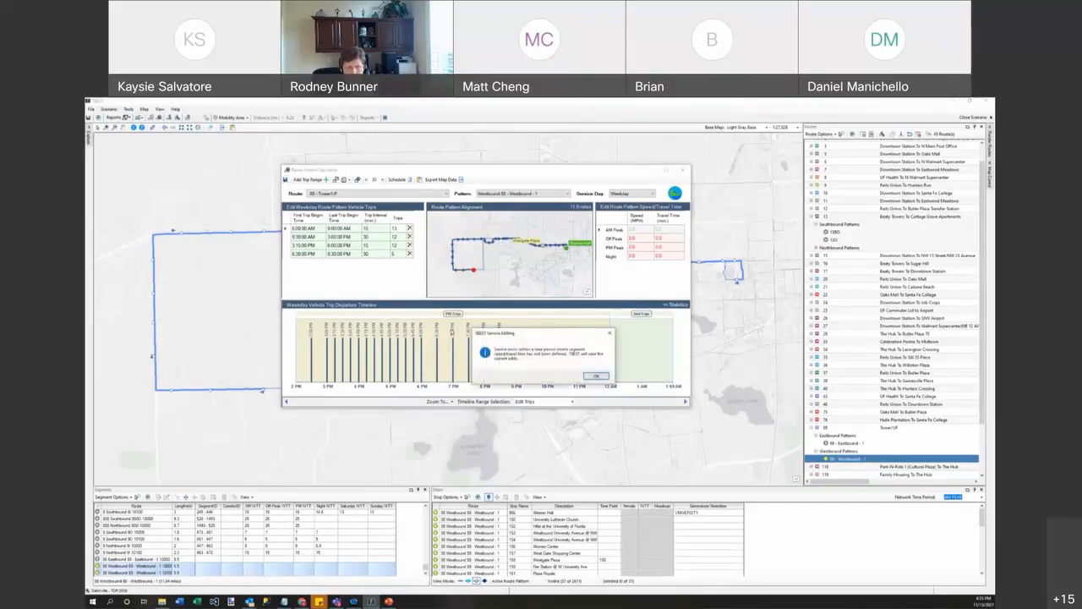
Step: Enter westbound speeds of 13, 17, 15 and 17 mph for AM Peak, Off Peak, PM Peak and Night
click(593, 376)
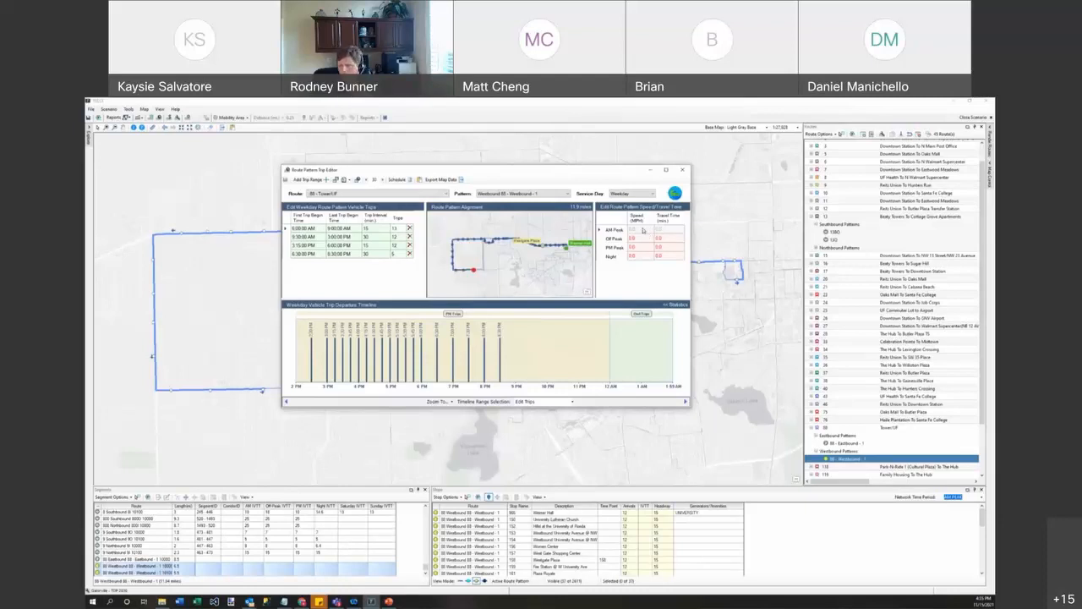
click(643, 229)
text(1)
click(640, 239)
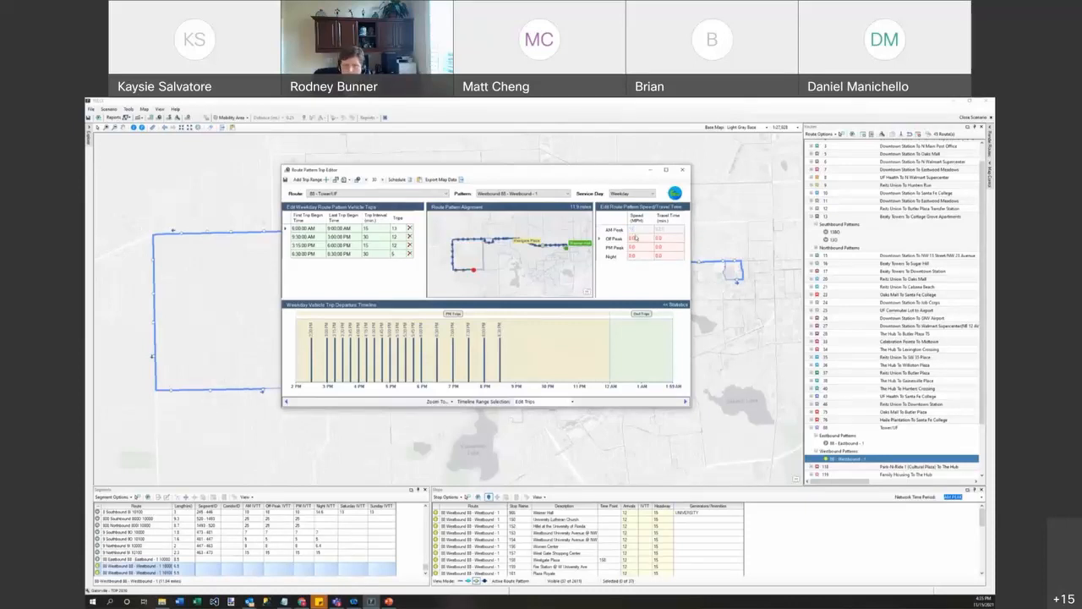
click(640, 240)
text(17)
key(Return)
text(15)
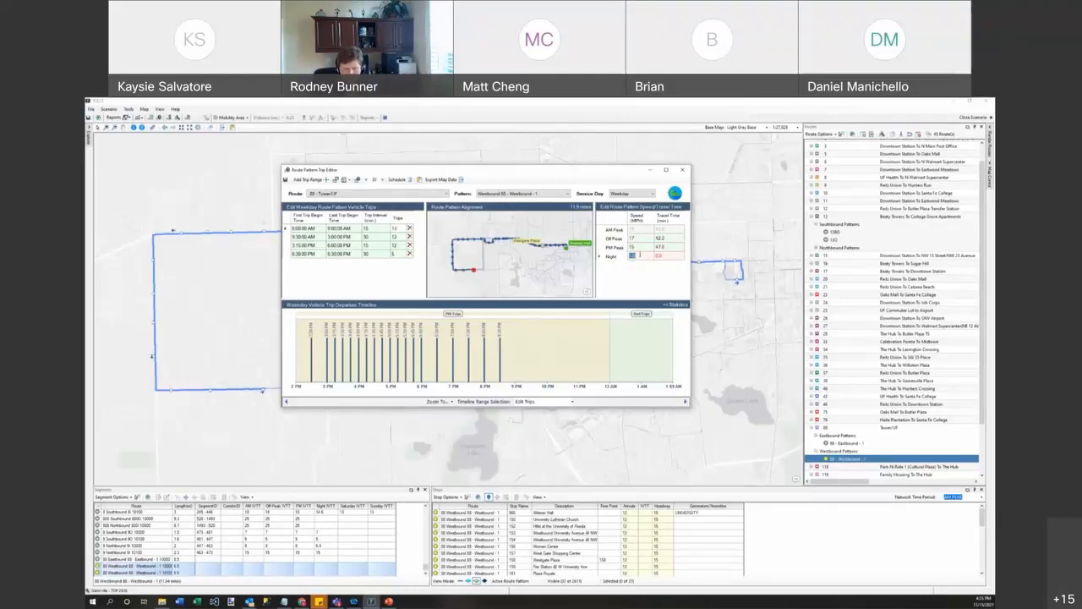
text(55)
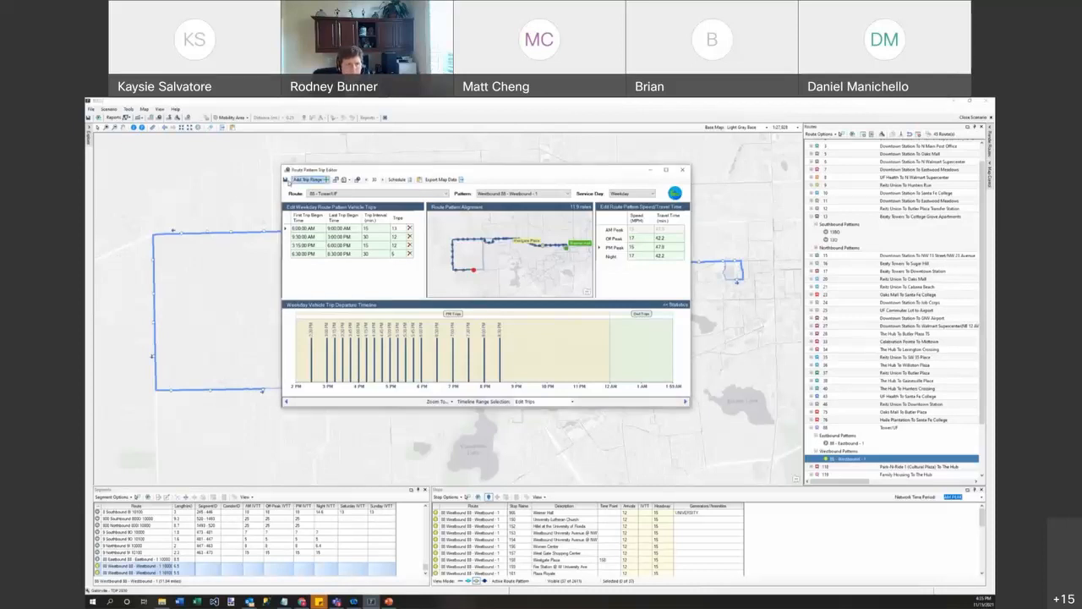
Step: Save the westbound speed edits and review the updated stop travel times
click(286, 180)
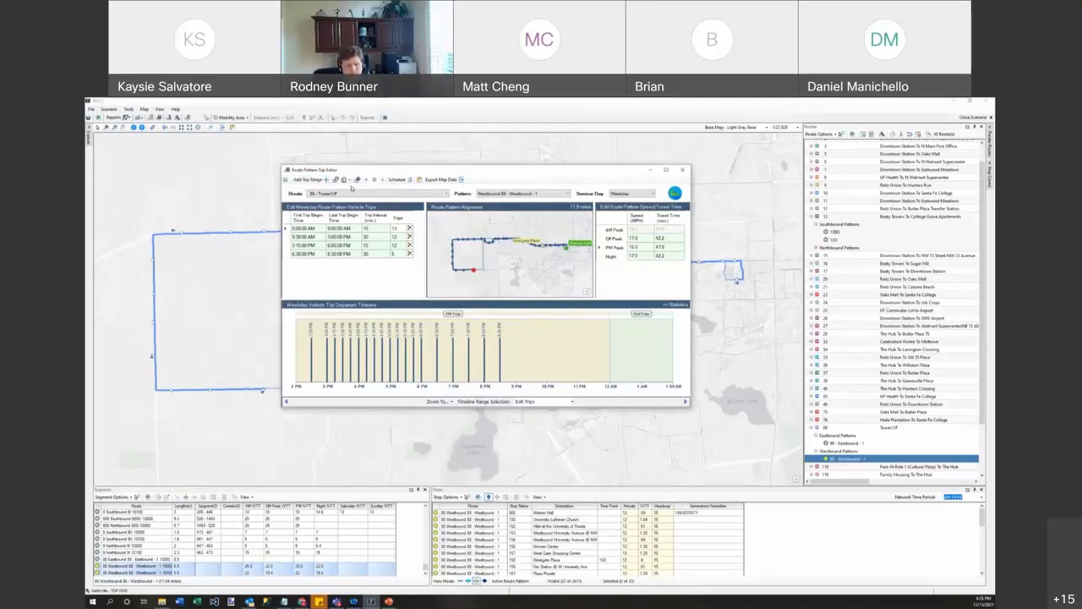
click(444, 525)
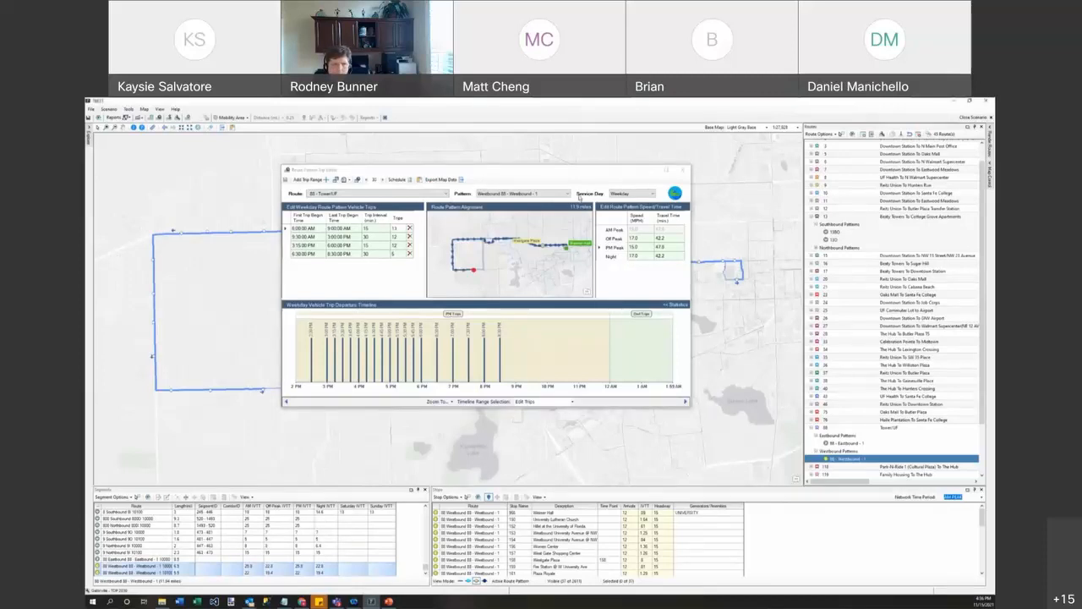
Step: Switch to the eastbound pattern and replace its trips with the copied westbound schedule
click(551, 194)
click(548, 200)
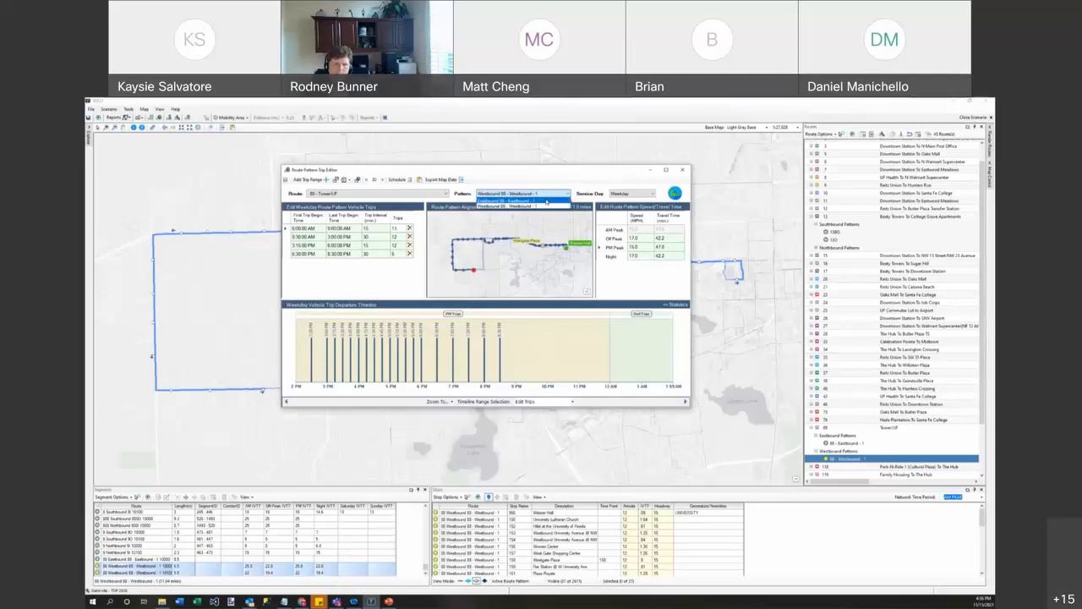
click(349, 180)
click(352, 187)
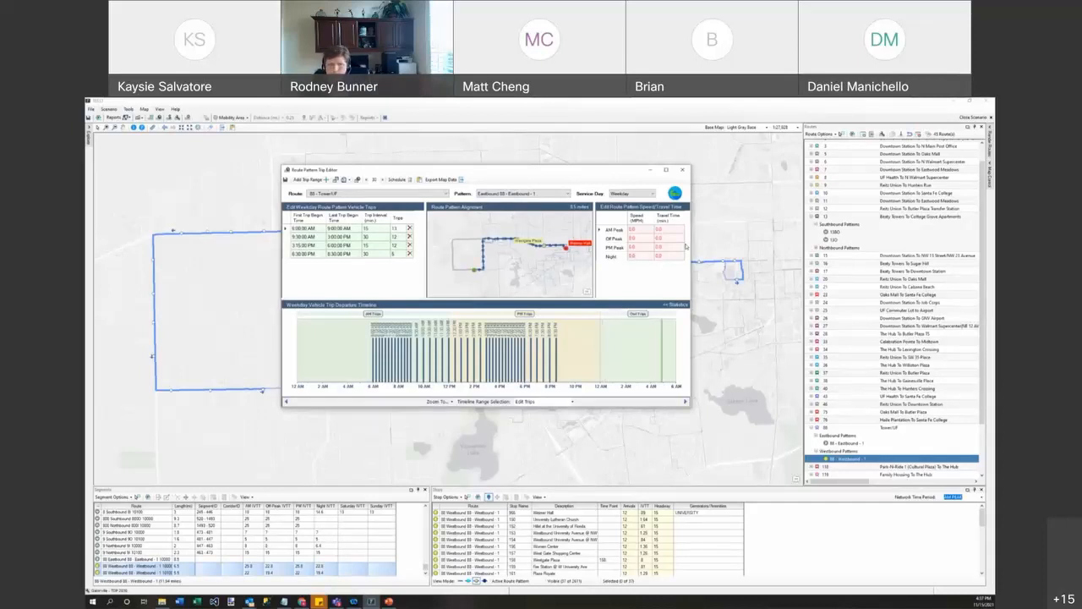
Step: Set eastbound speeds to 15, 17, 15 and 17 mph for AM Peak, Off Peak, PM Peak and Night
click(637, 230)
text(15)
click(636, 240)
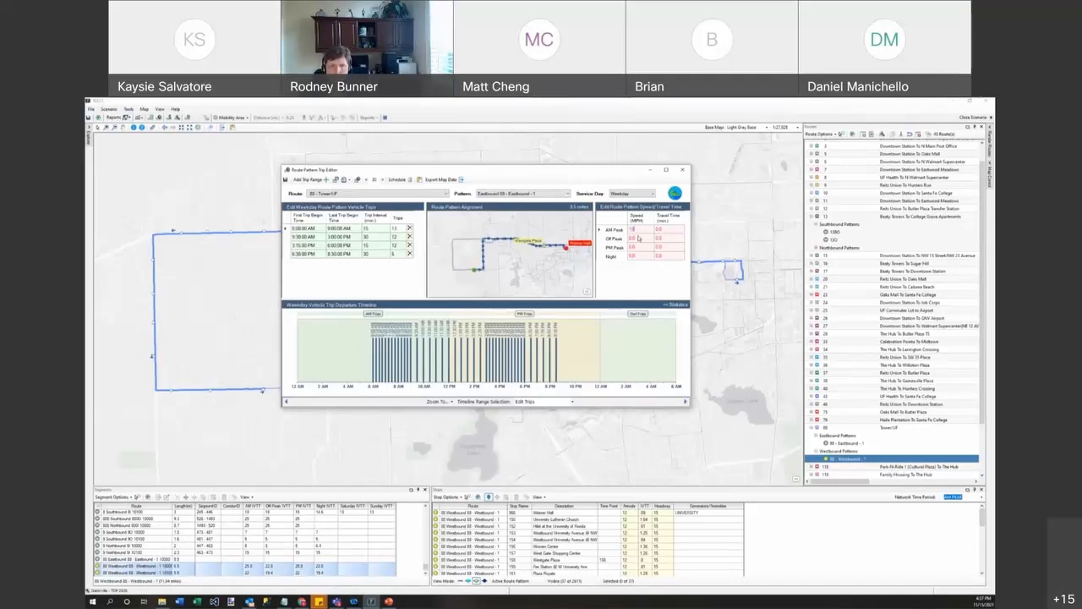
text(17)
click(634, 247)
text(15)
click(635, 255)
text(17)
click(643, 249)
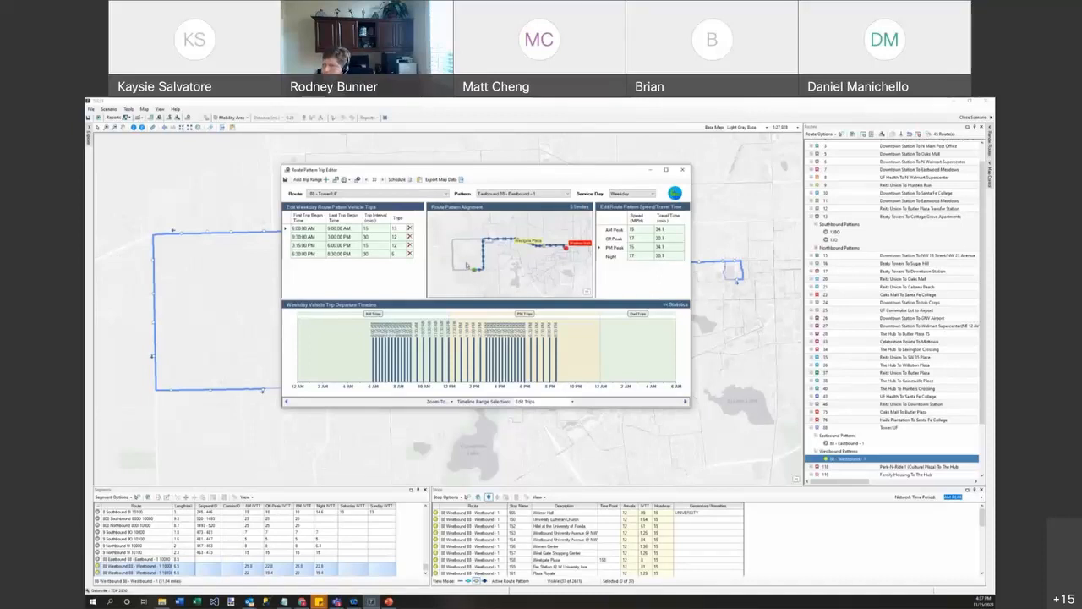
click(751, 304)
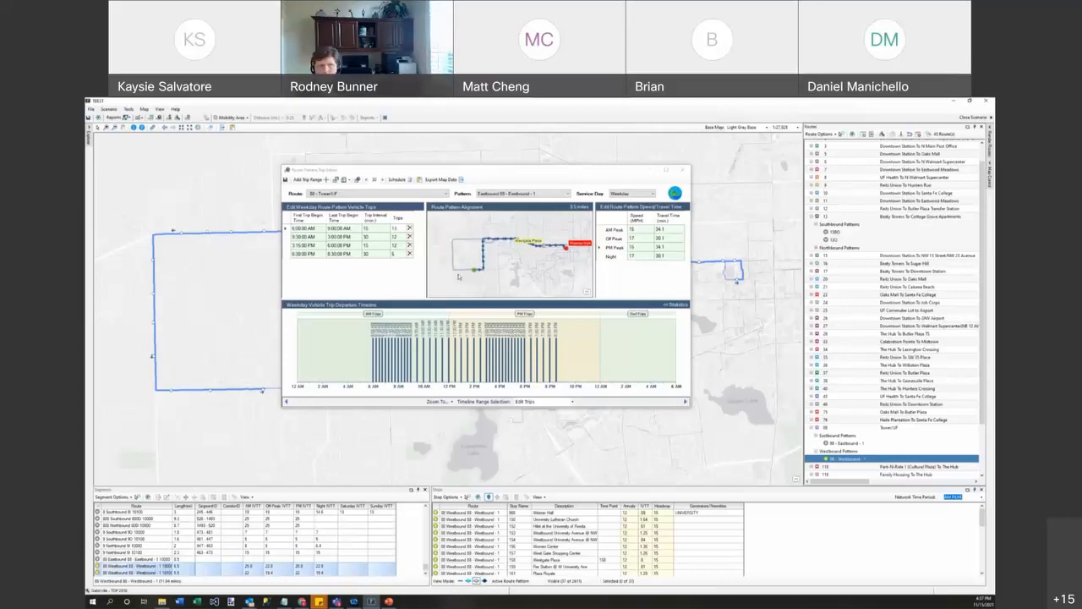
Step: Save the eastbound trip edits and display the Route Schedule of stop times
click(286, 181)
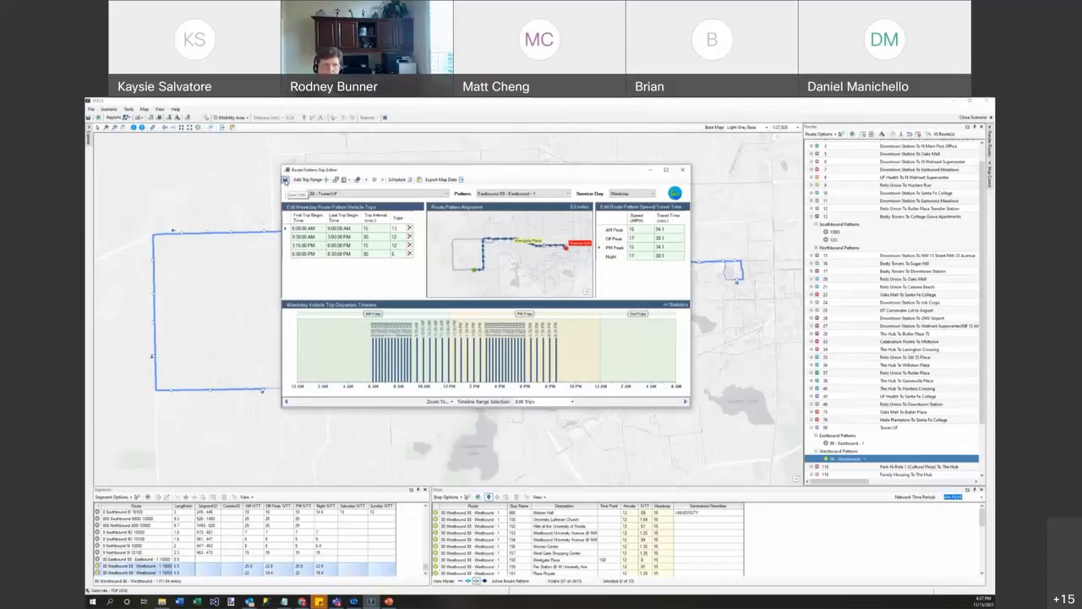
click(285, 181)
click(396, 180)
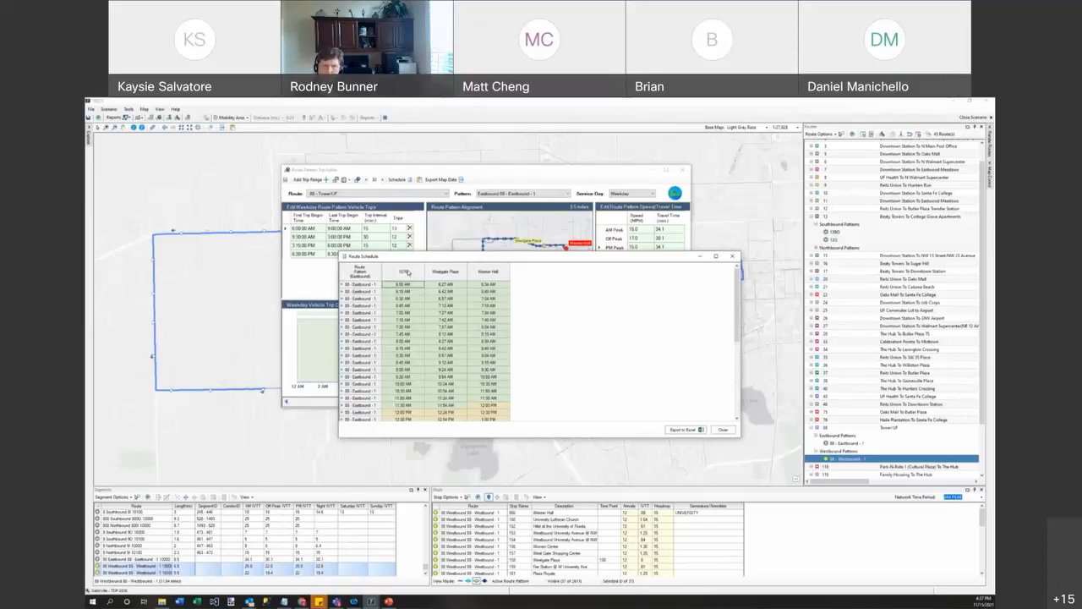
Step: Review the eastbound trip times at the Westgate Place and Warner Hall timepoints, then close the schedule
drag(447, 261, 440, 343)
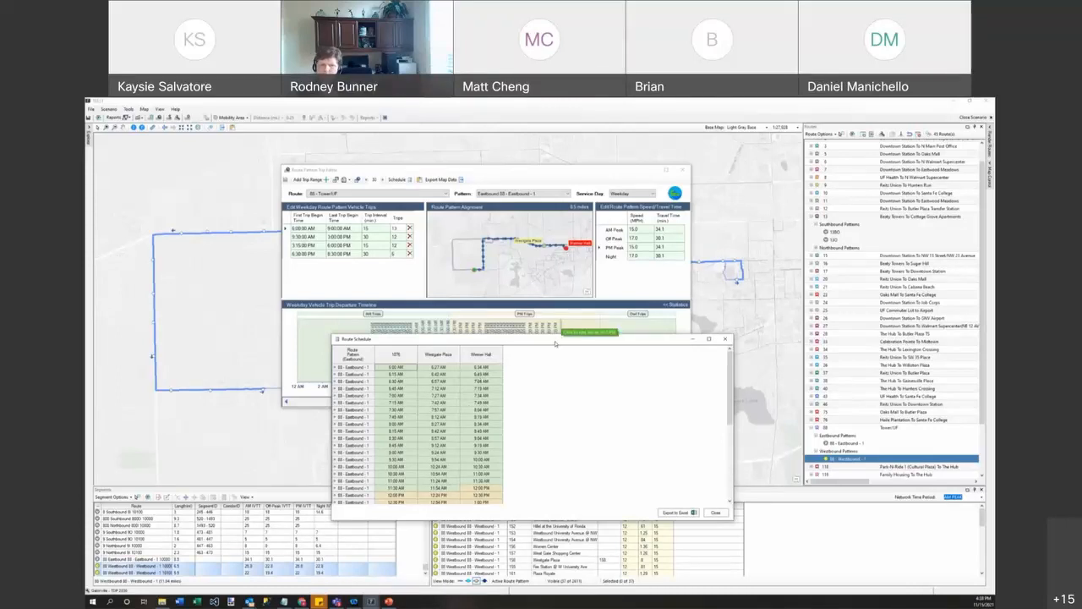
drag(555, 343, 491, 407)
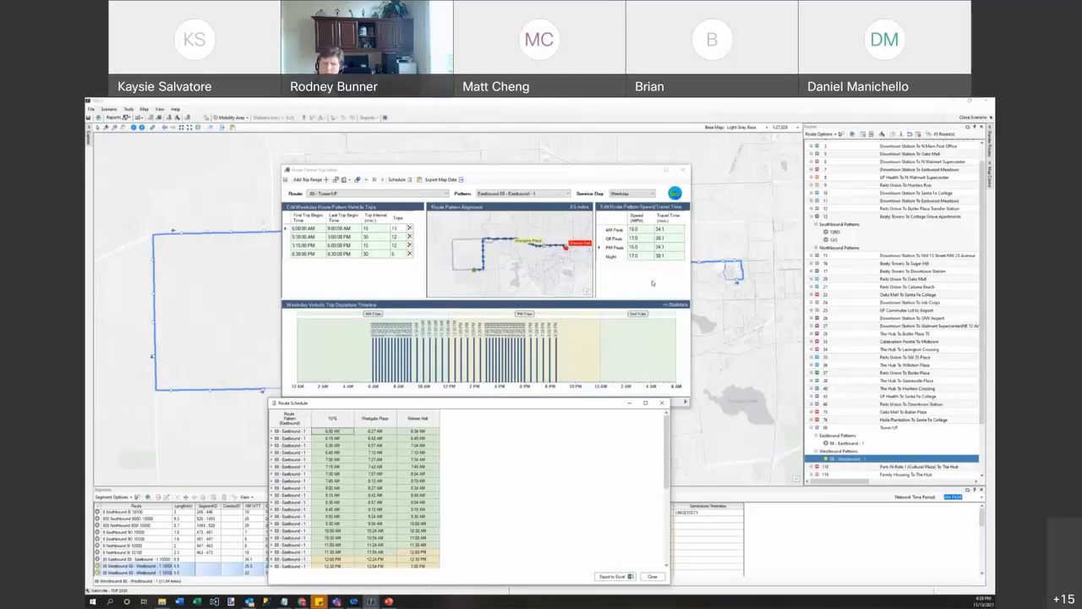
click(451, 328)
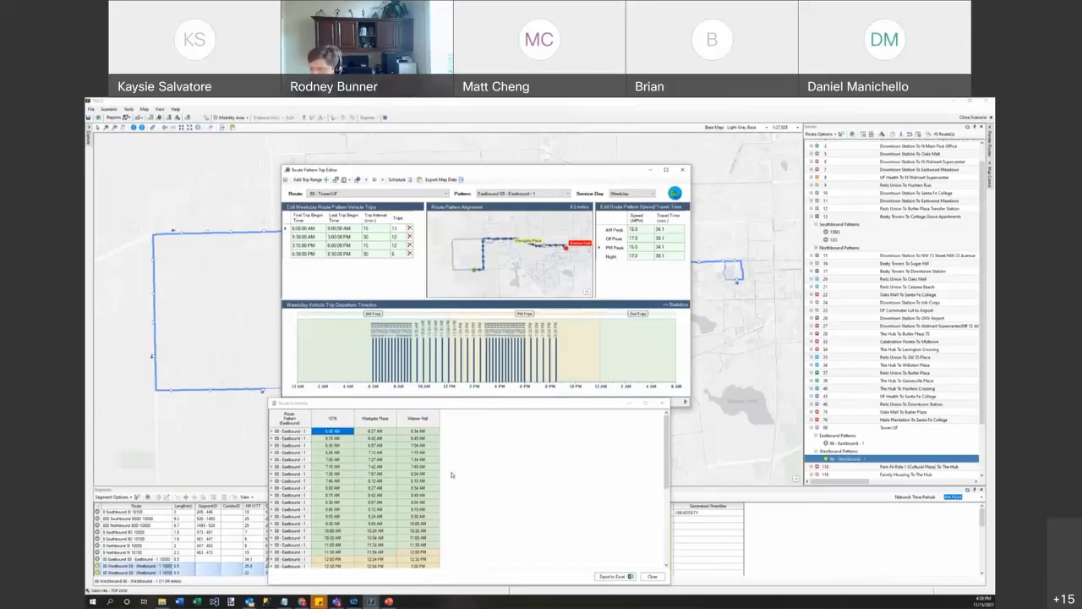
click(639, 499)
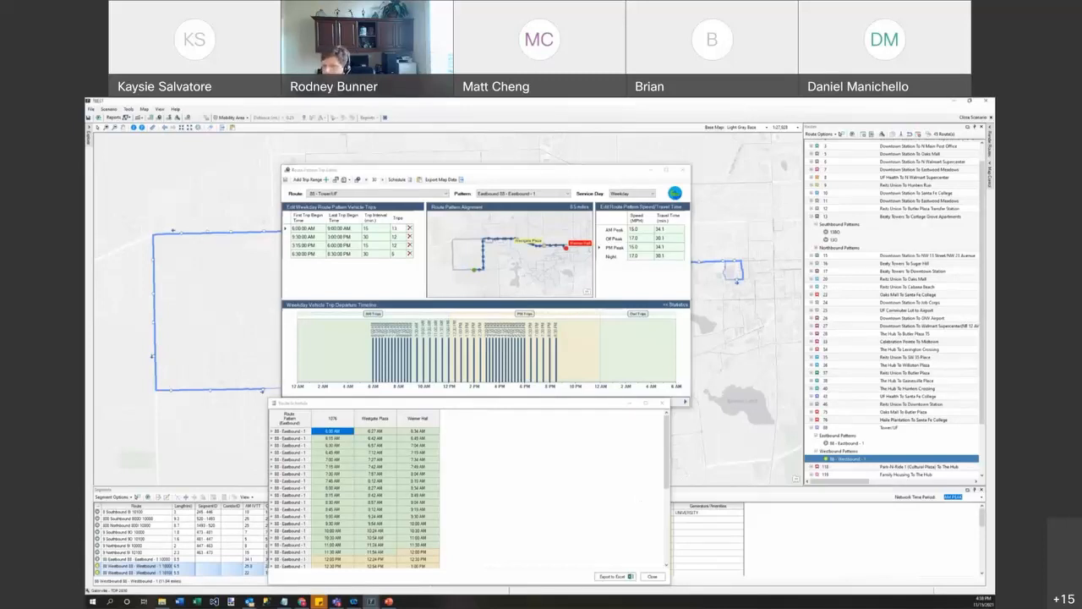
key(alt+Tab)
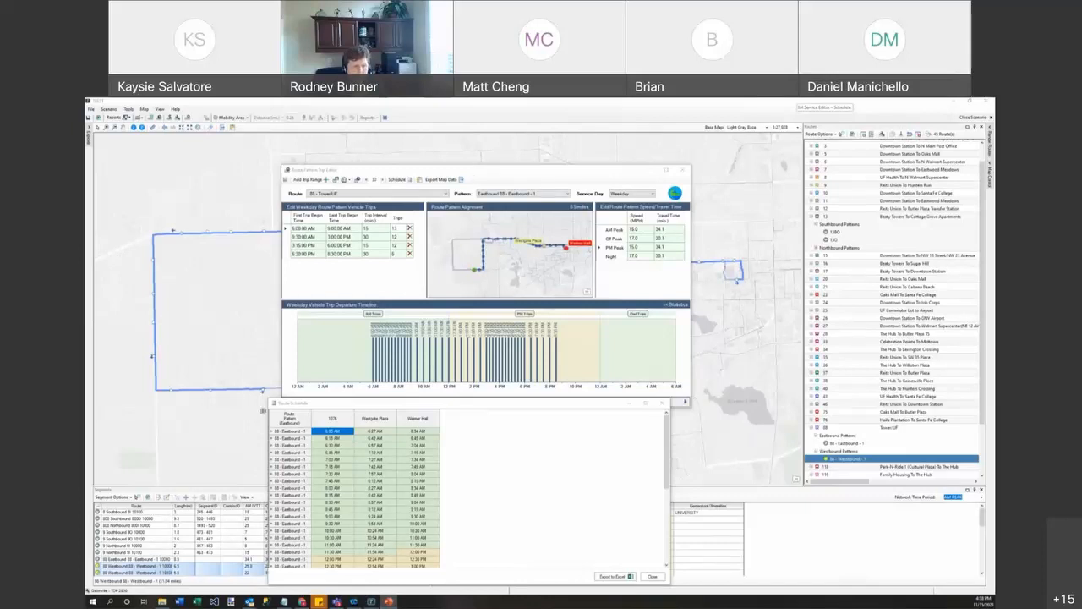
click(661, 405)
Step: Shift all eastbound weekday trip ranges 15 minutes later, so the first starts at 6:15 AM
drag(282, 407, 258, 438)
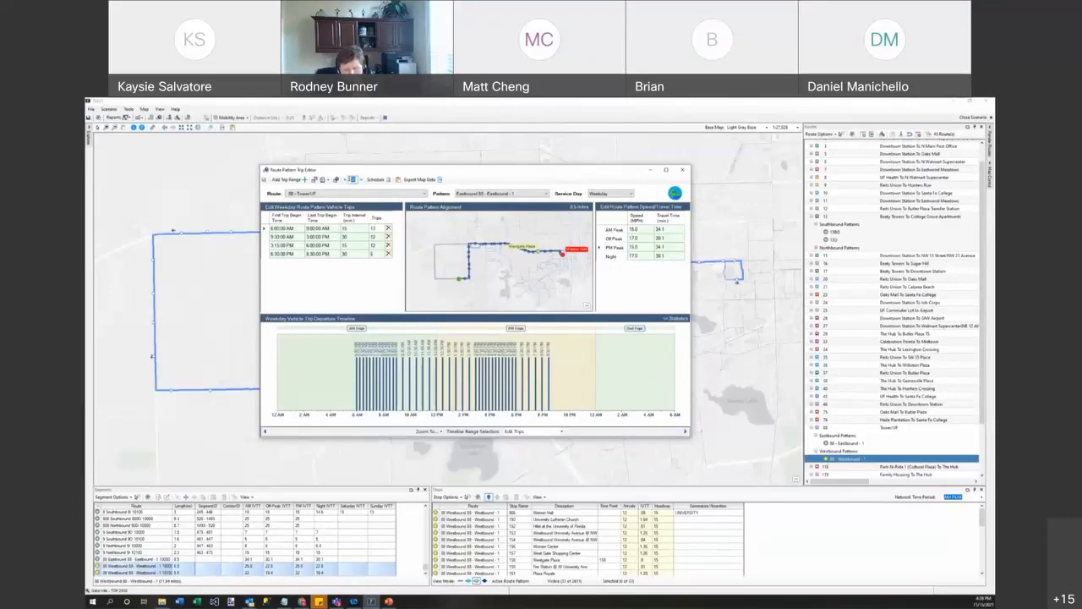
text(15)
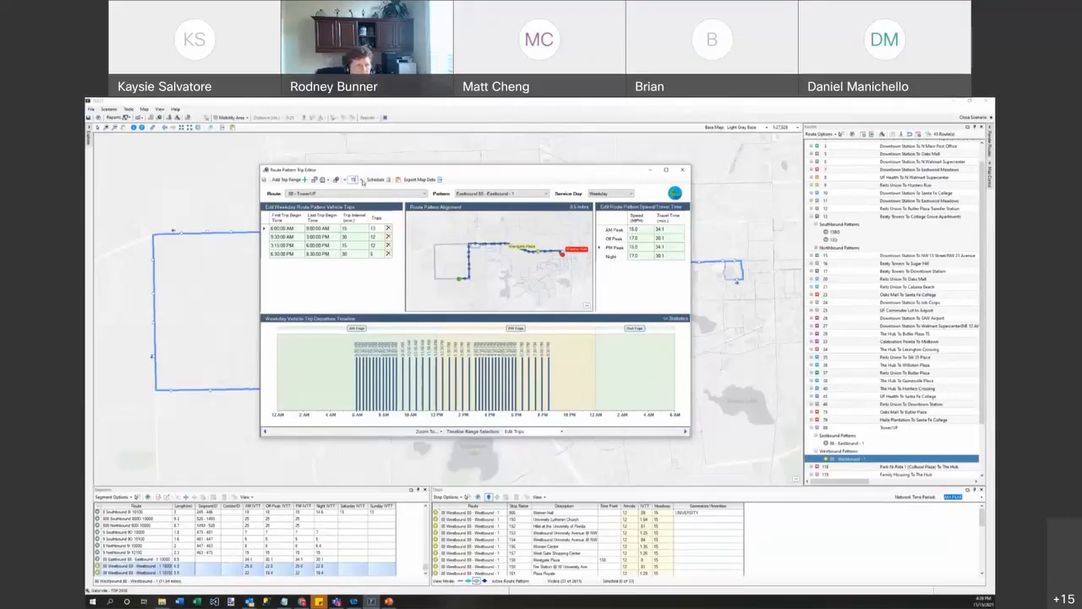
click(361, 180)
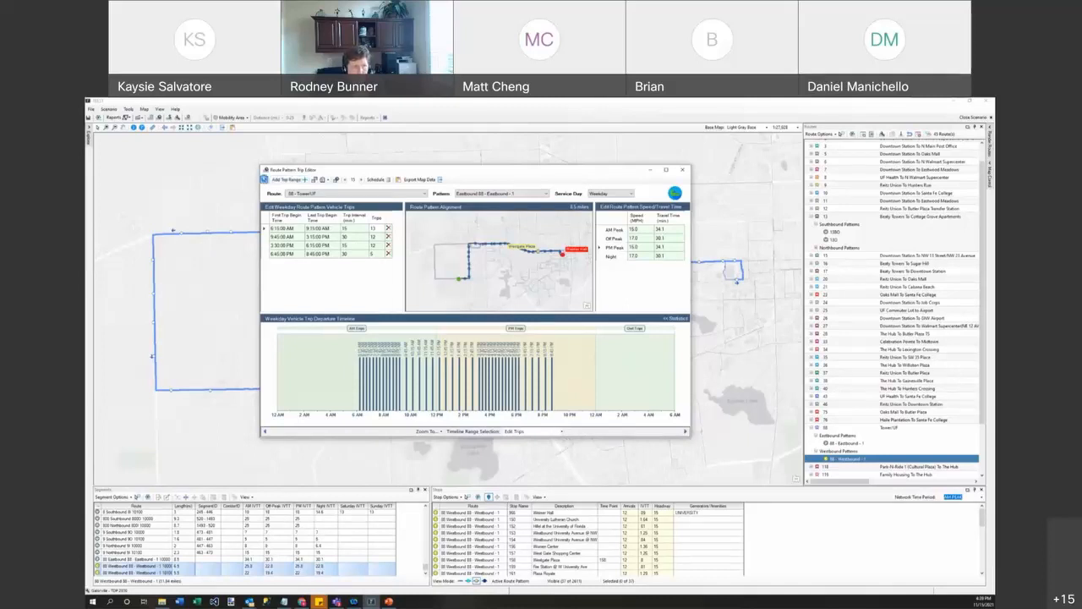
click(526, 431)
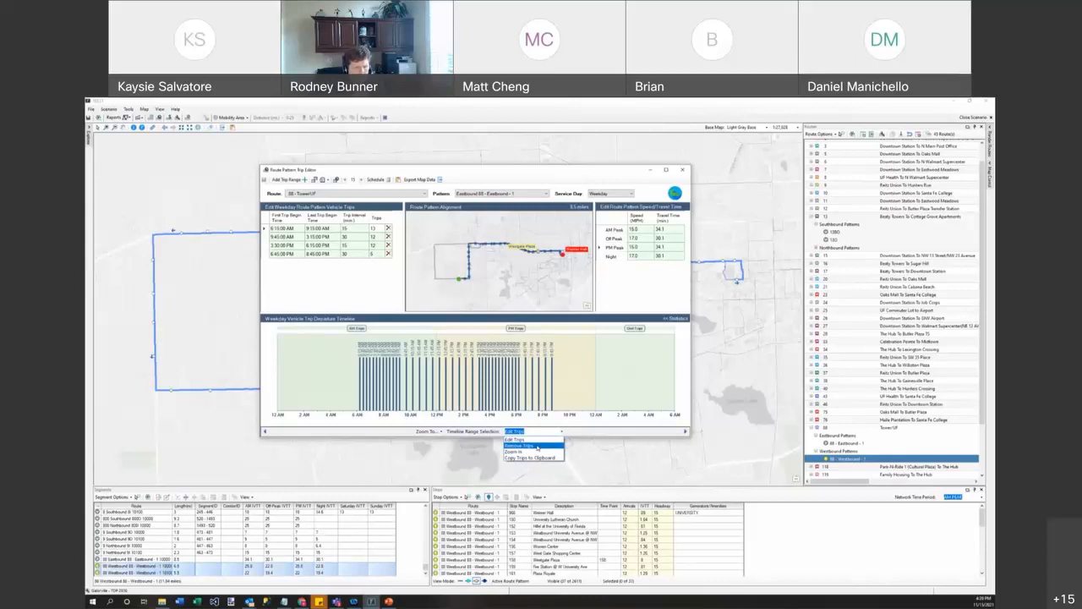
Step: Remove the eastbound evening trip range starting 6:45 PM from the timeline
click(537, 446)
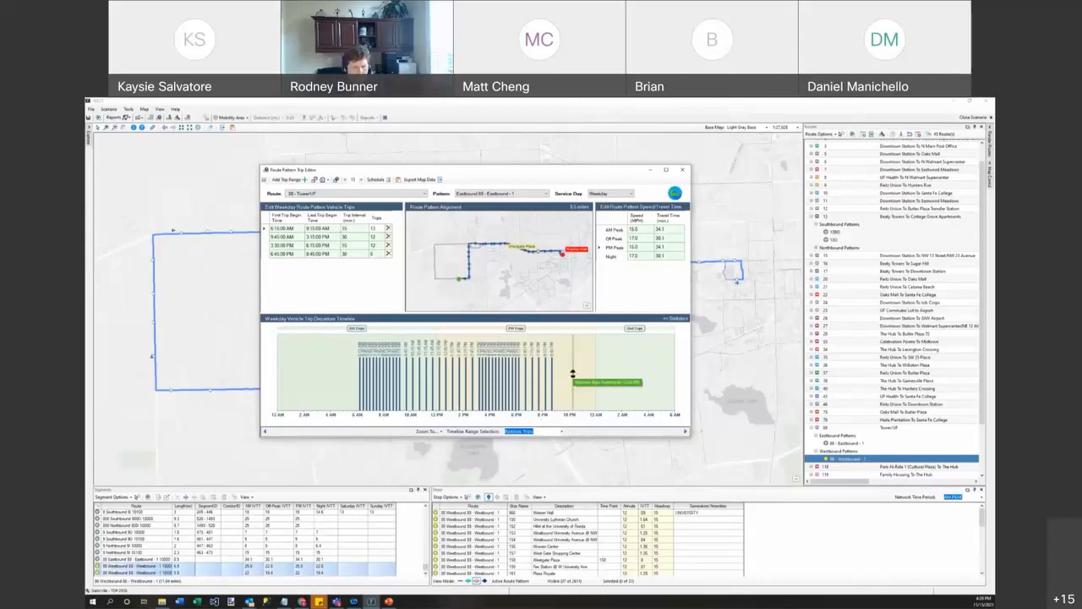
drag(587, 375, 522, 361)
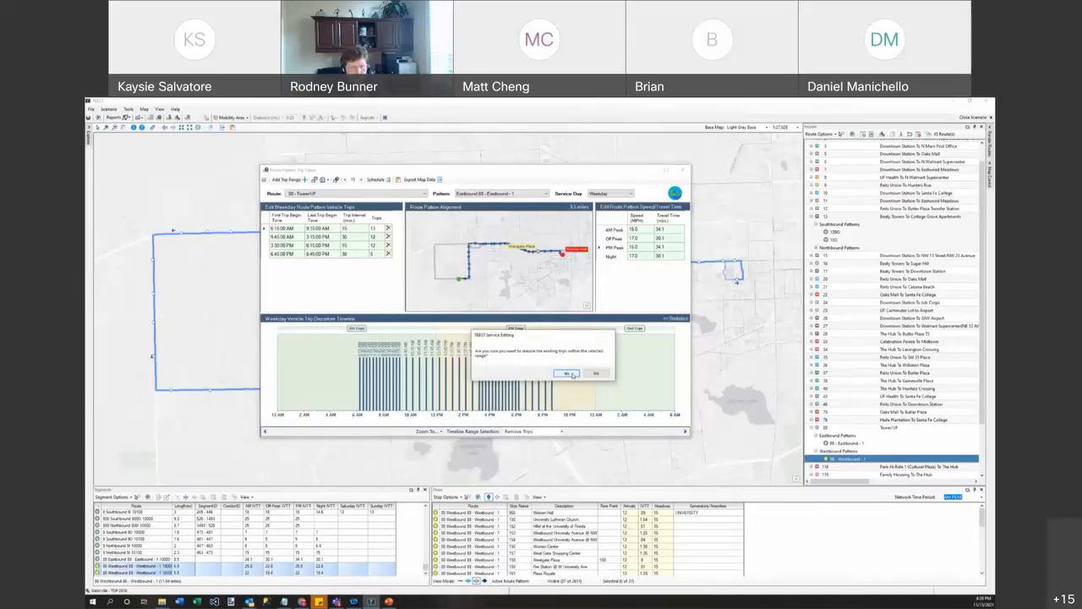
click(572, 374)
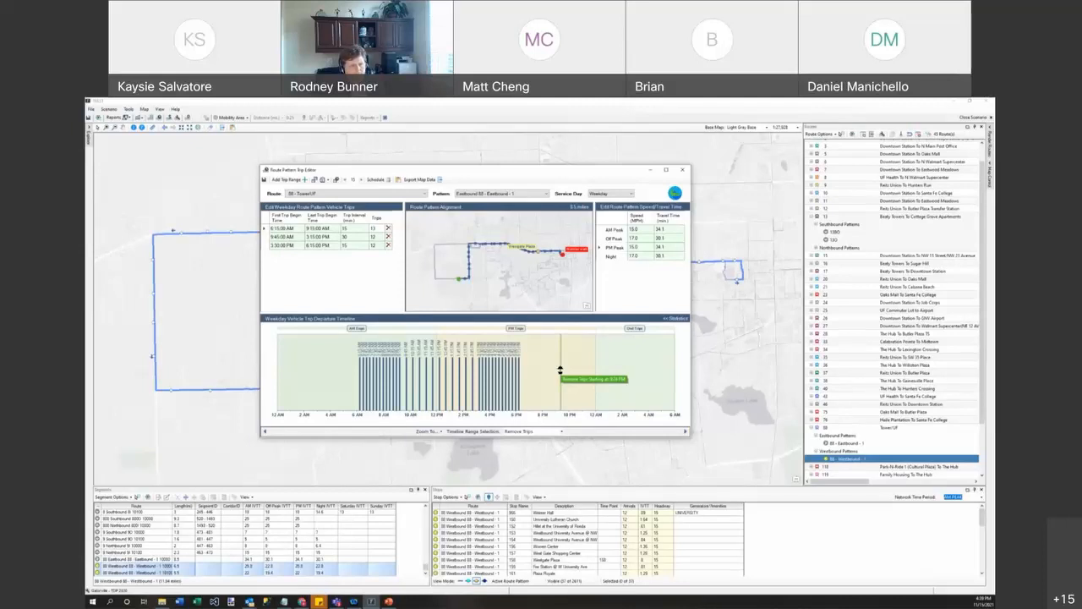
Step: Copy the eastbound afternoon trips from about 2 PM to 6 PM to the clipboard
click(561, 432)
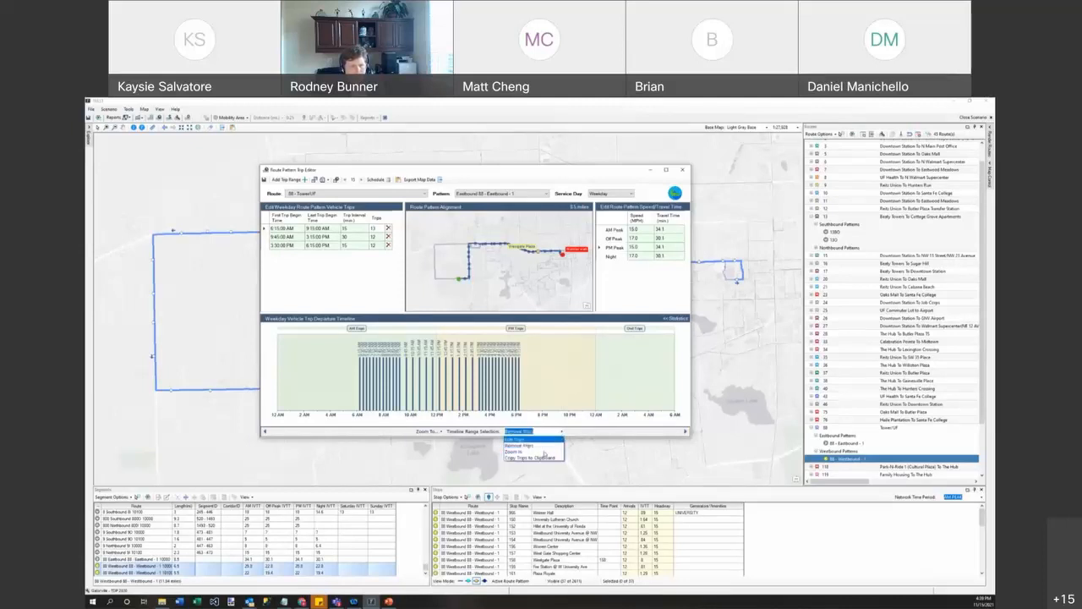
click(545, 457)
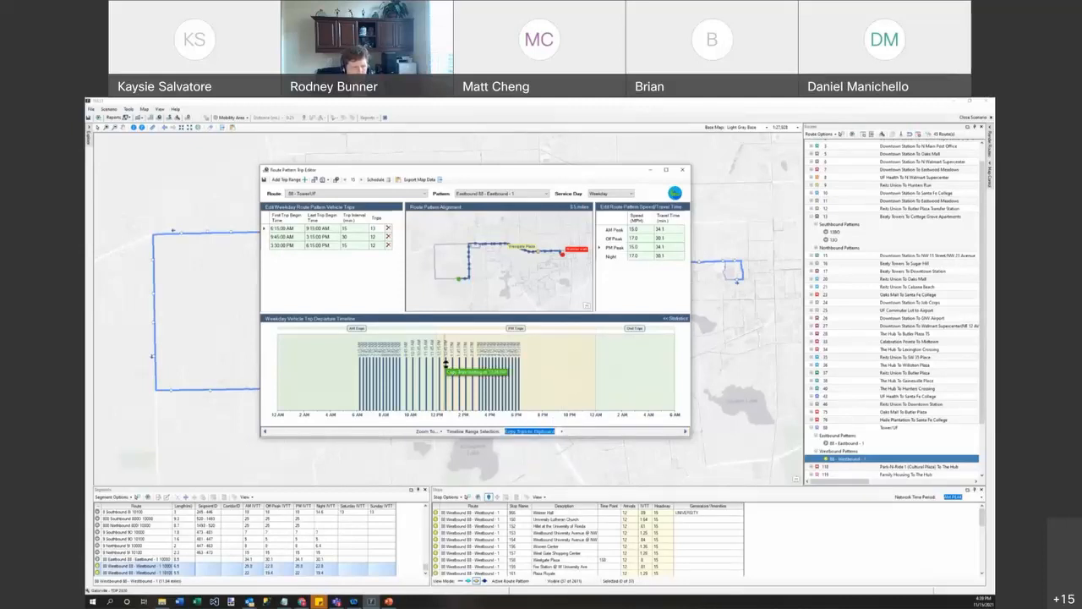
click(456, 368)
drag(455, 368, 583, 372)
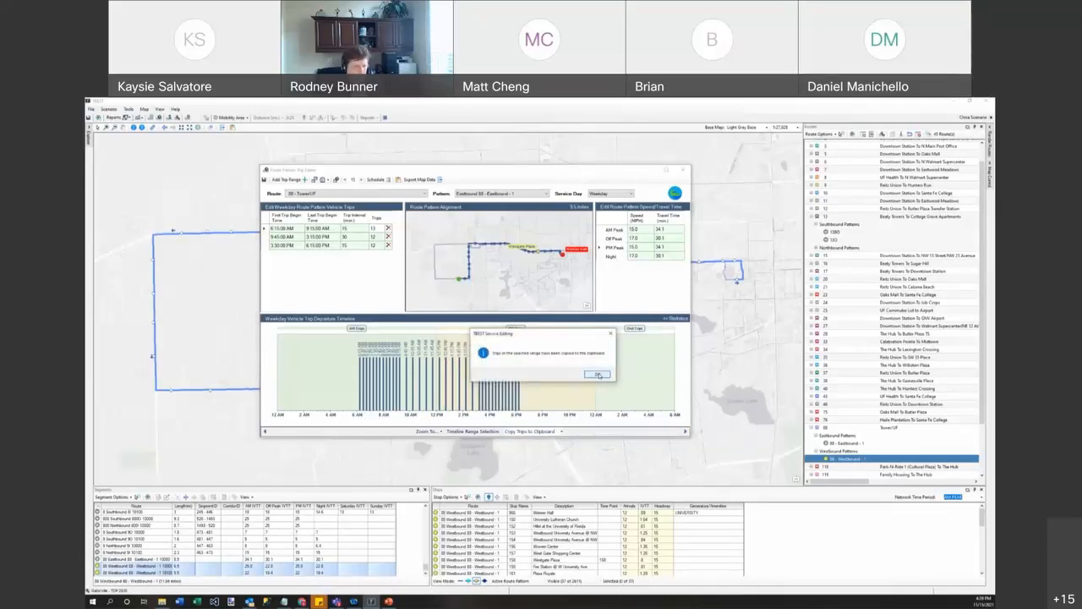
click(598, 375)
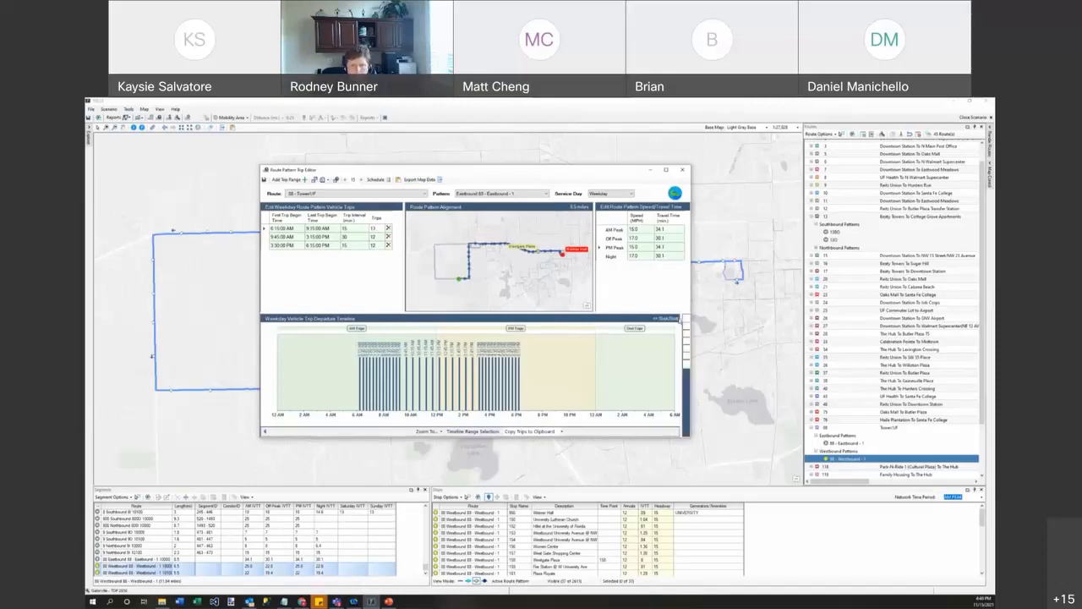
Step: Show the visible trip totals statistics and zoom the departure timeline to the AM extent
click(668, 317)
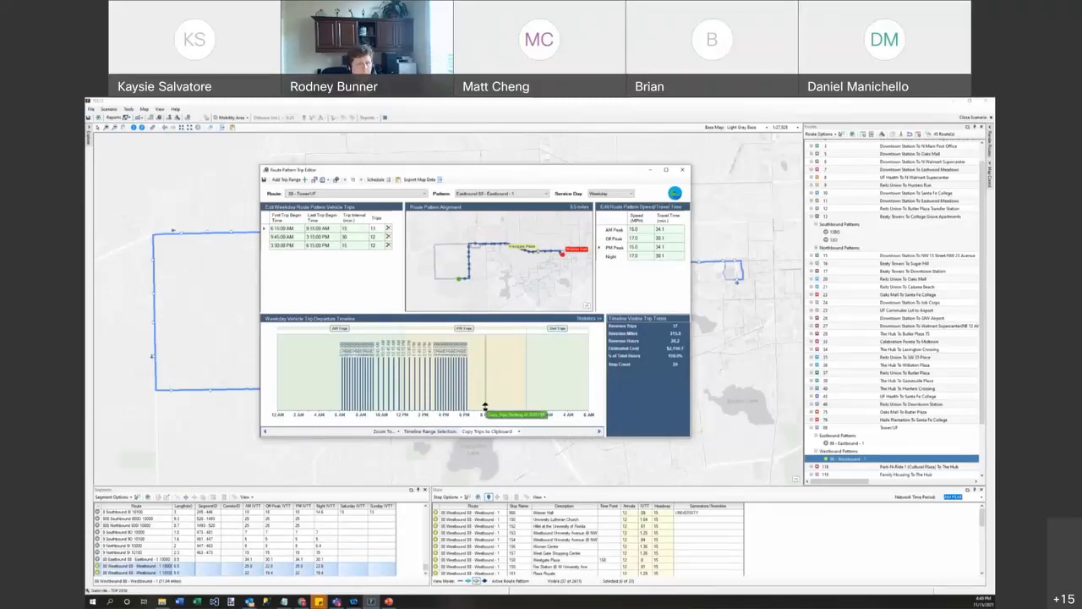
click(397, 431)
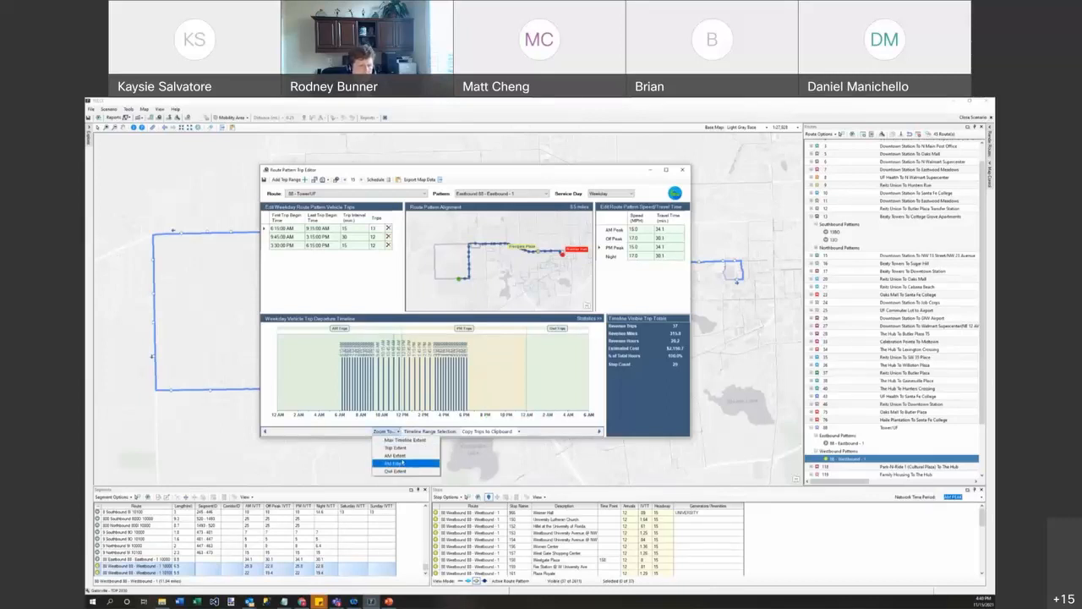
click(403, 458)
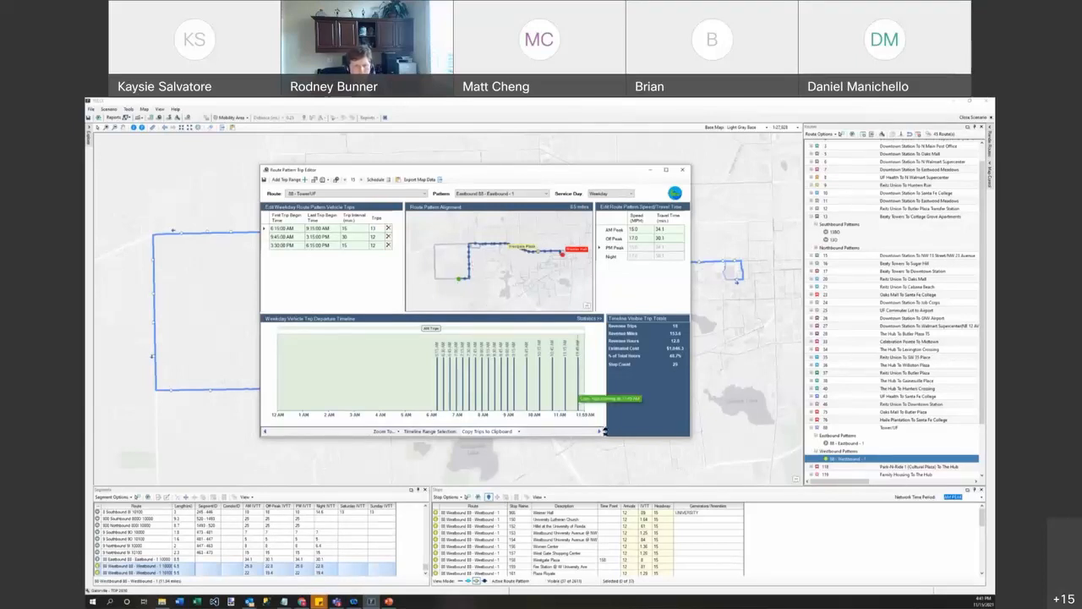
Step: Step the departure timeline forward hour by hour to the end-of-day eastbound trips
click(597, 431)
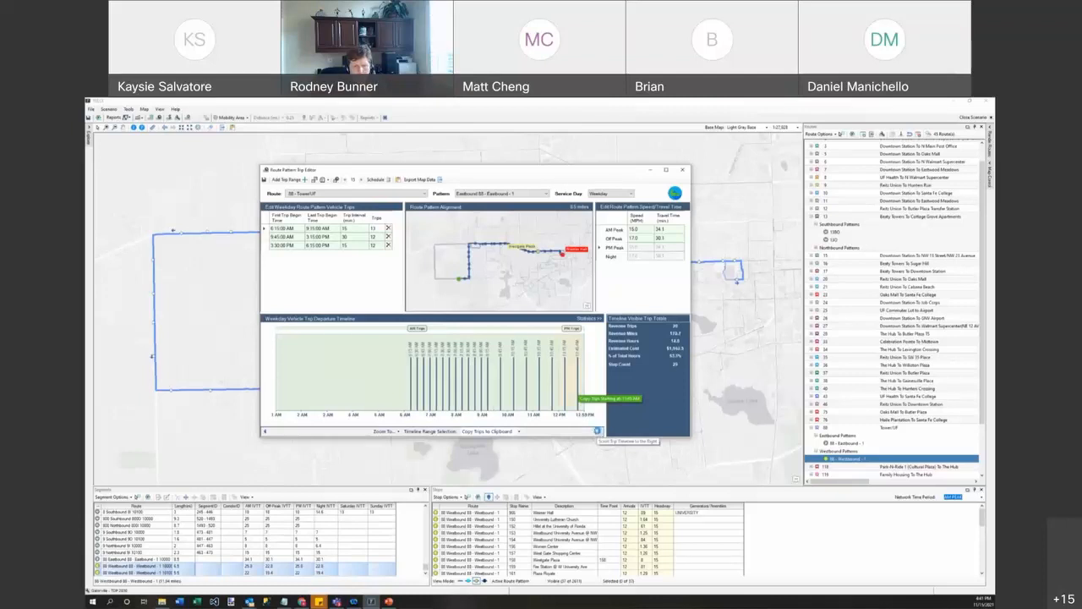
click(597, 431)
click(597, 431)
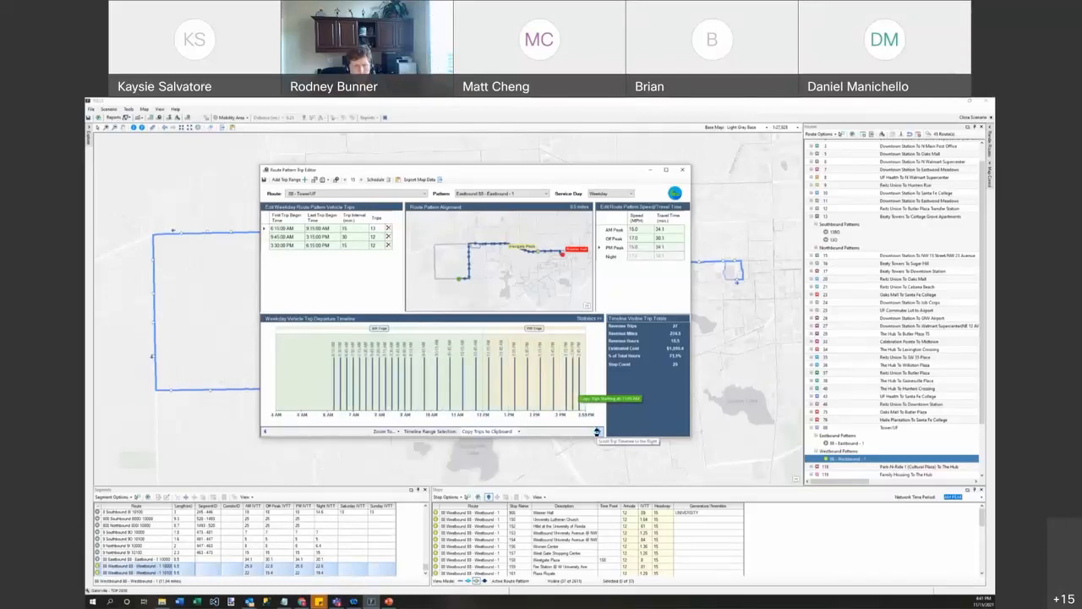
click(597, 431)
click(597, 431)
click(597, 432)
click(597, 431)
click(597, 431)
click(597, 431)
click(597, 432)
click(597, 431)
click(597, 431)
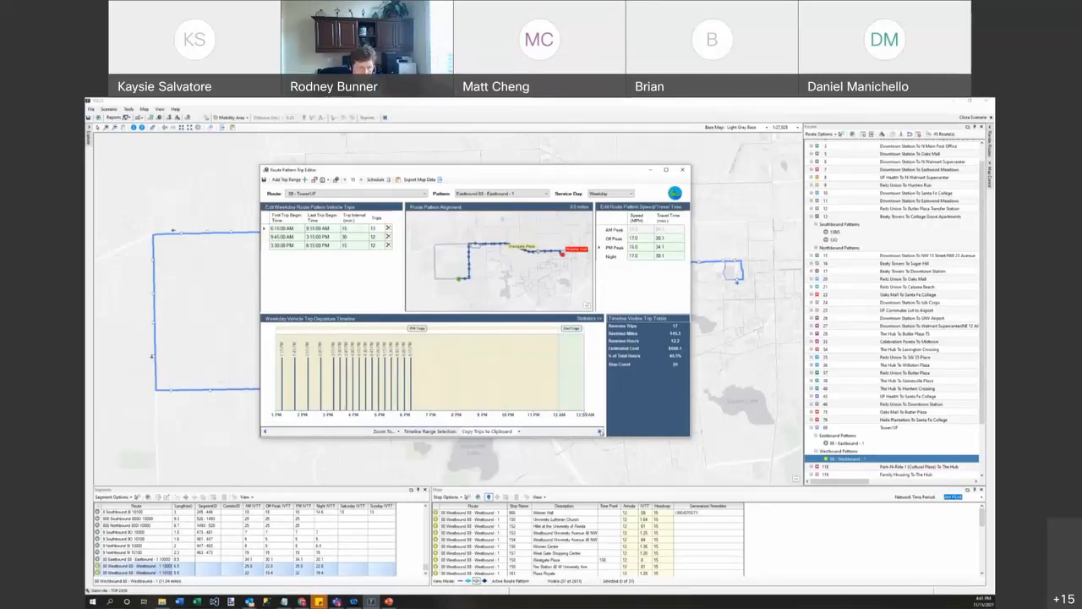
click(600, 432)
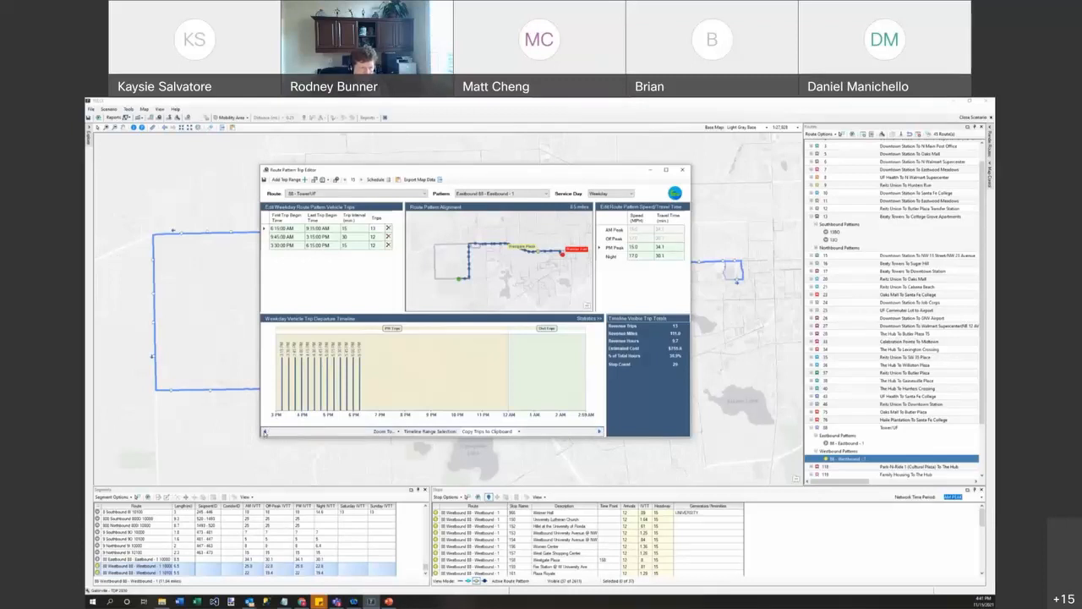
click(265, 432)
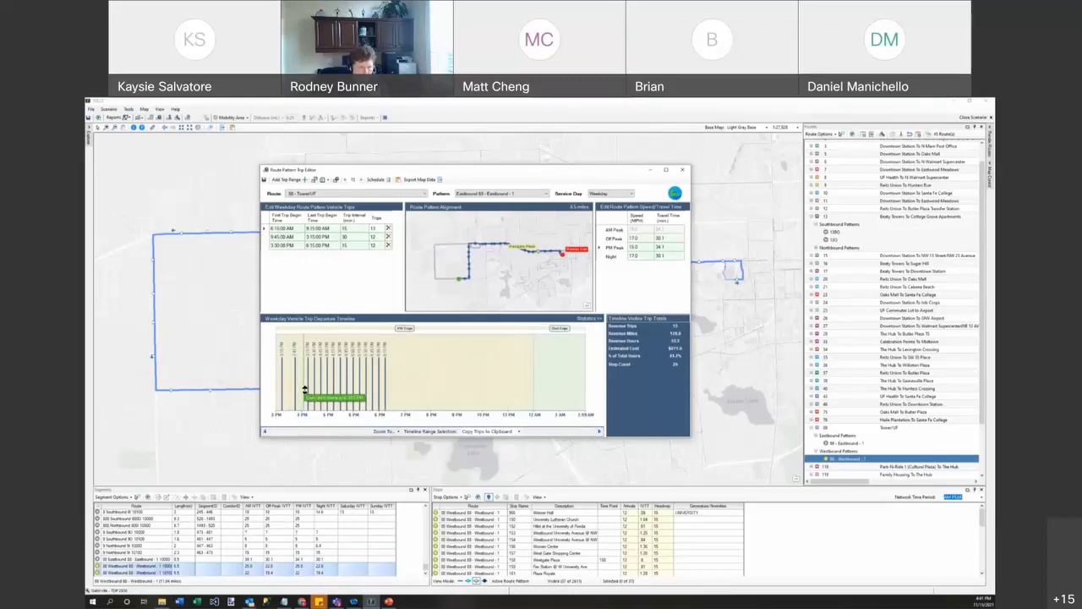
Step: Zoom the timeline into the late-afternoon departures using the Zoom In range selection
click(396, 432)
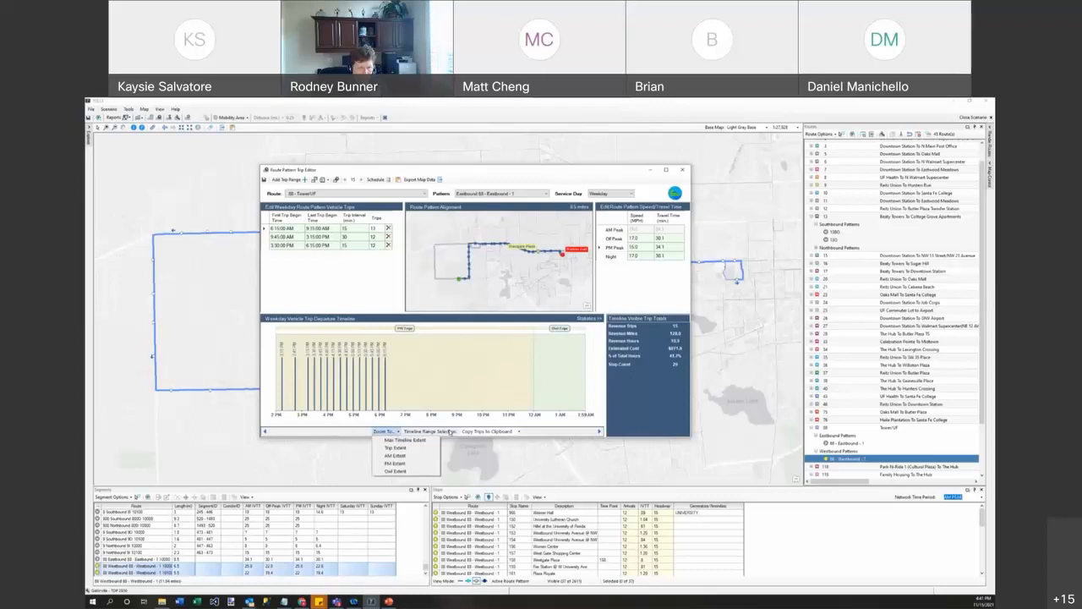
click(519, 432)
click(488, 457)
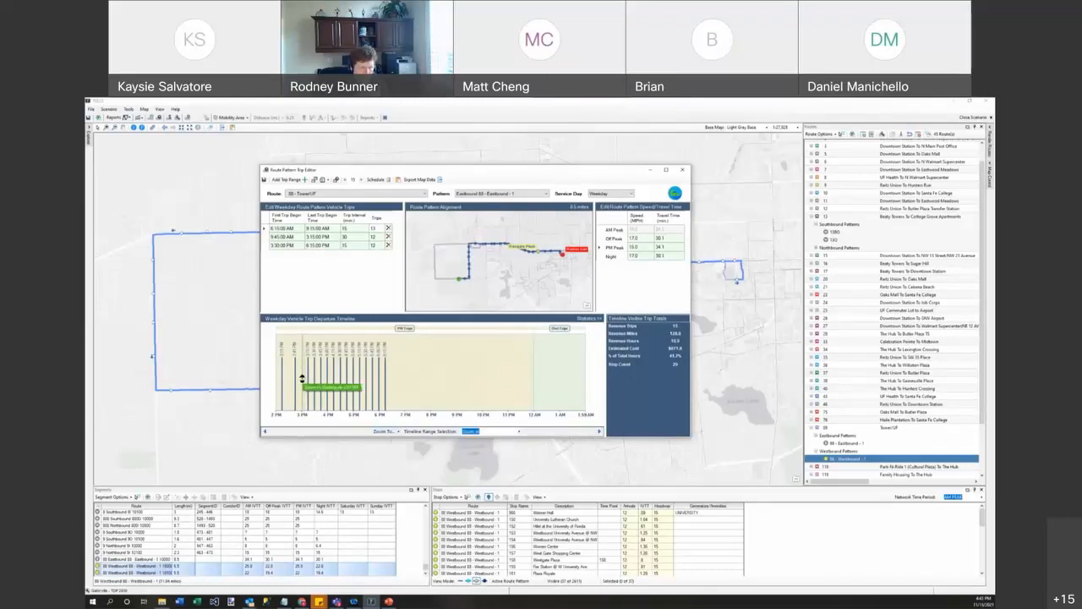
drag(302, 377, 397, 377)
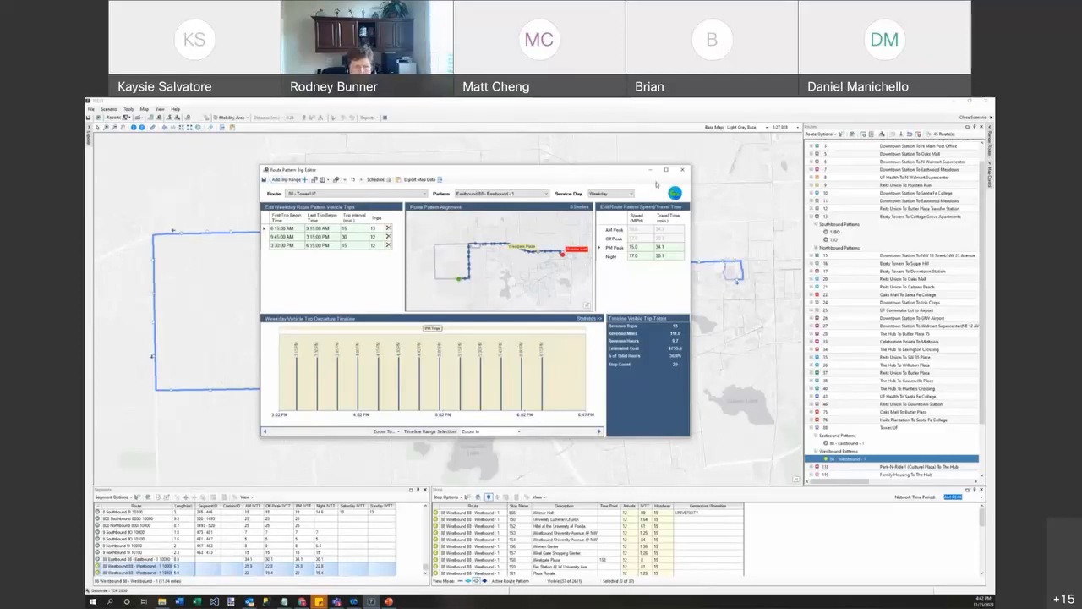
Step: Close the Trip Editor, answer the save prompt, and open route 80 Tower/UF's service summary
click(682, 169)
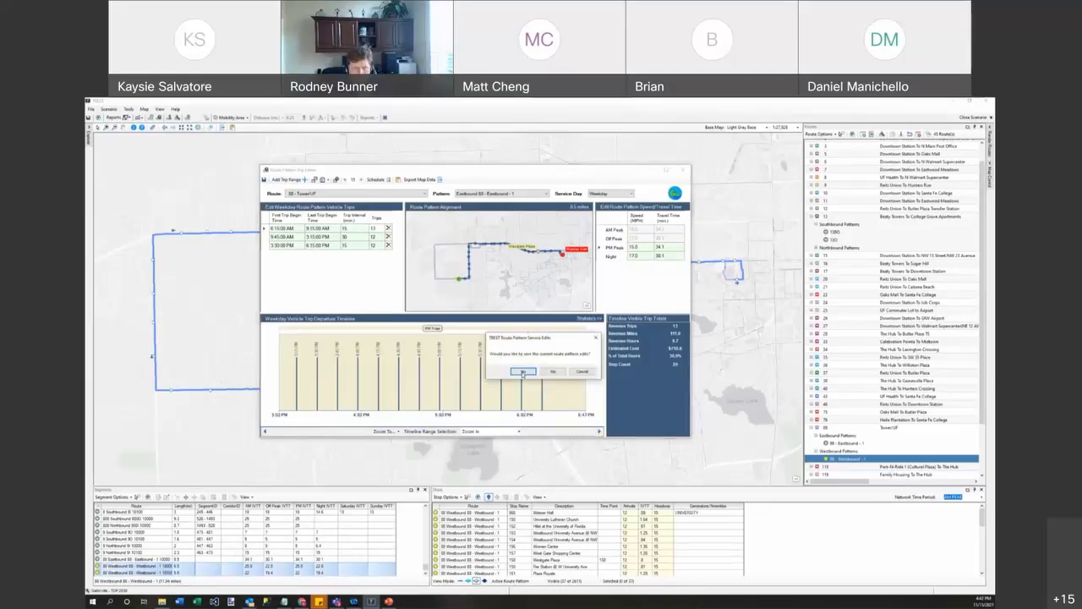
click(551, 372)
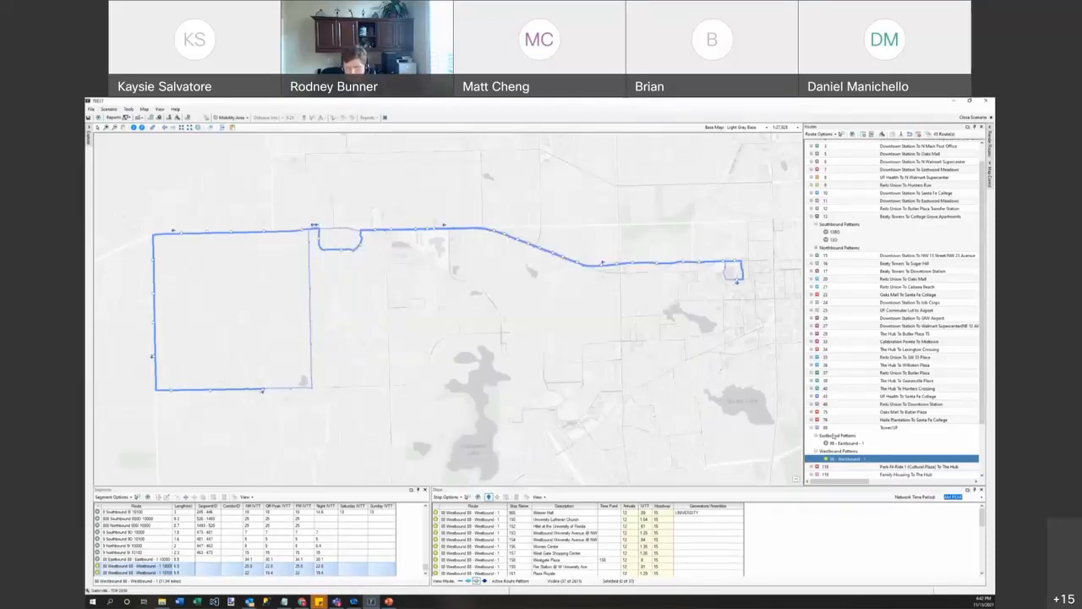
click(825, 428)
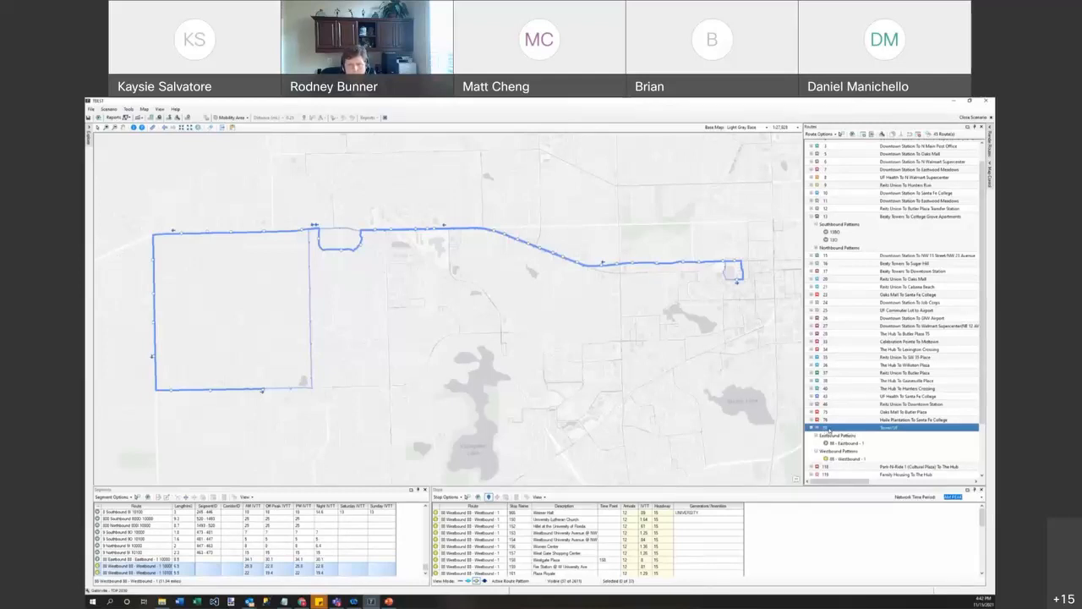
double_click(829, 429)
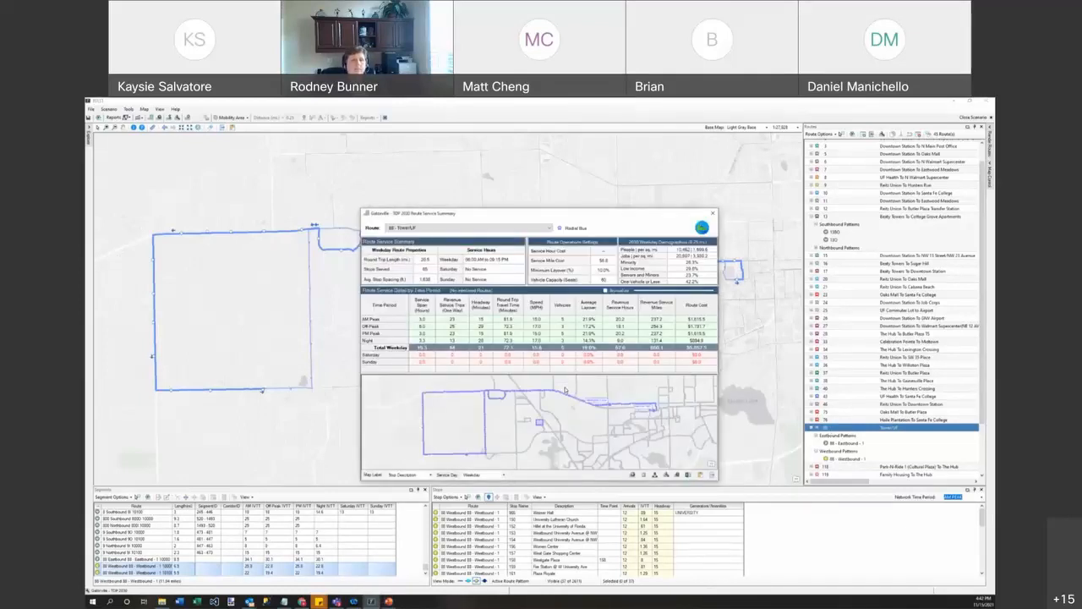
Step: Move the Route Service Summary aside and open route 80's Route Pattern Service Editor
drag(589, 218, 529, 187)
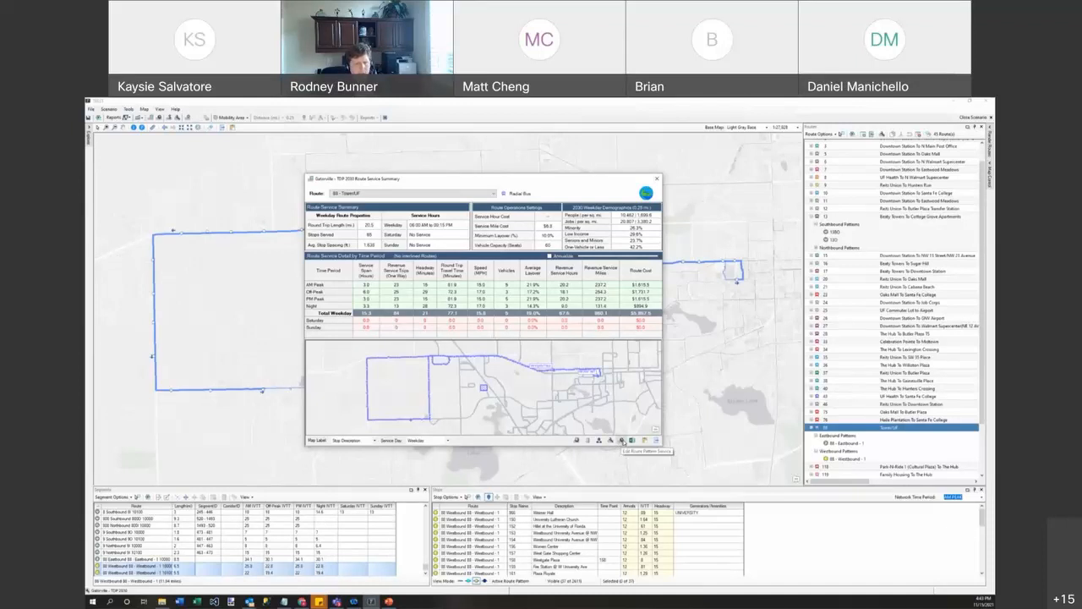
click(621, 441)
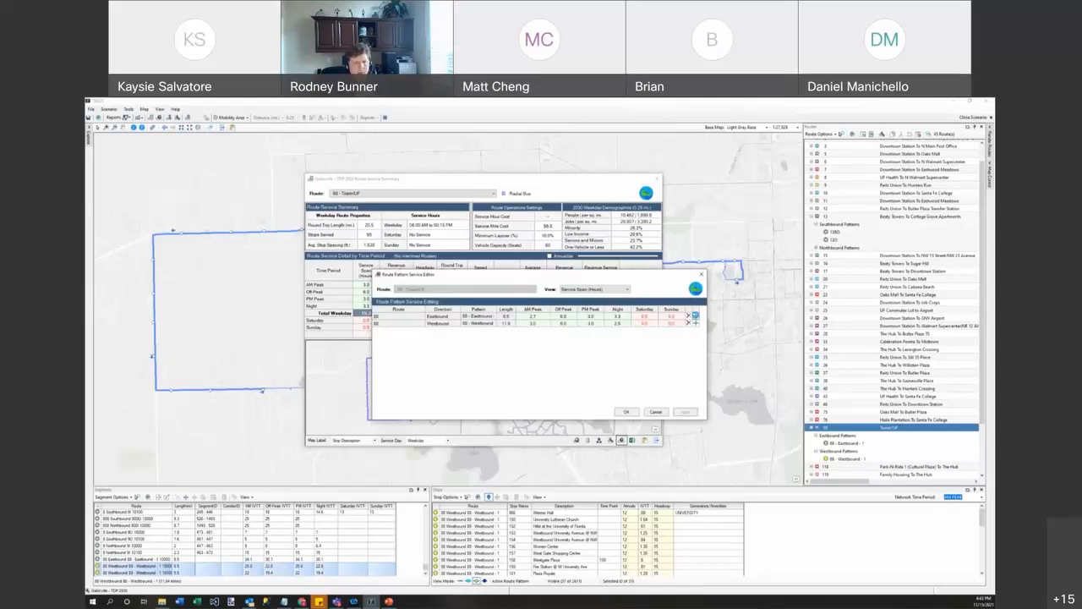
Step: Overwrite Eastbound 80's Saturday service with the copied weekday trips
click(695, 316)
click(702, 252)
click(699, 266)
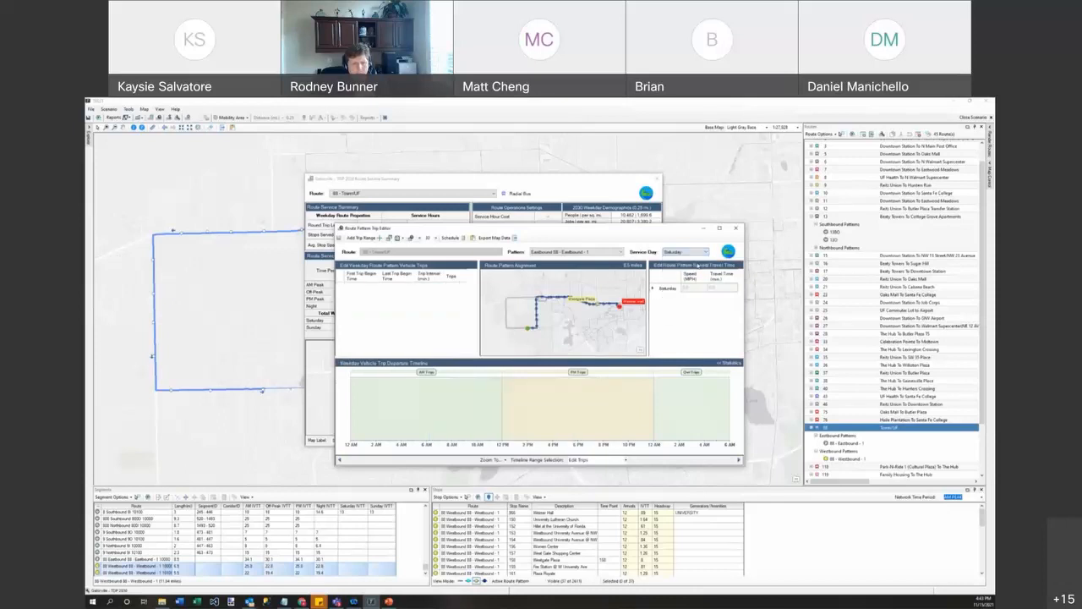
click(694, 252)
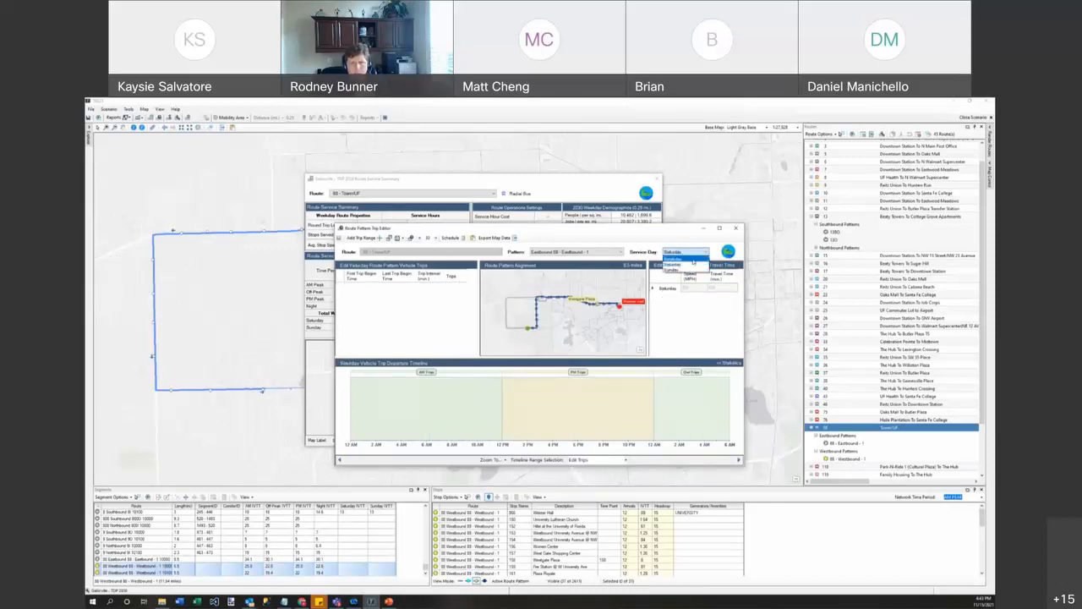
click(689, 258)
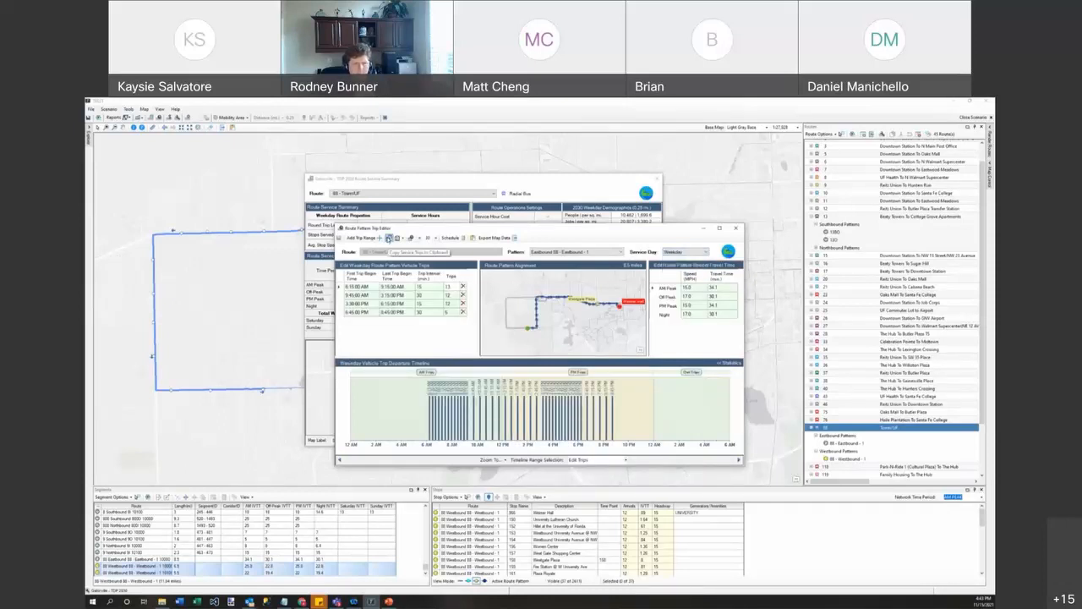
click(704, 252)
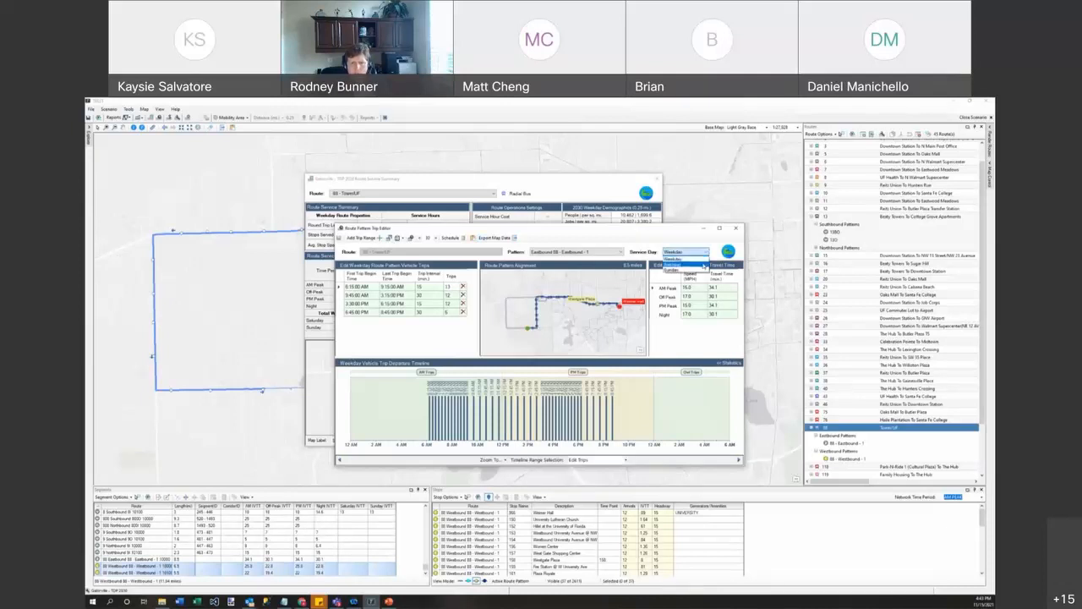
click(673, 264)
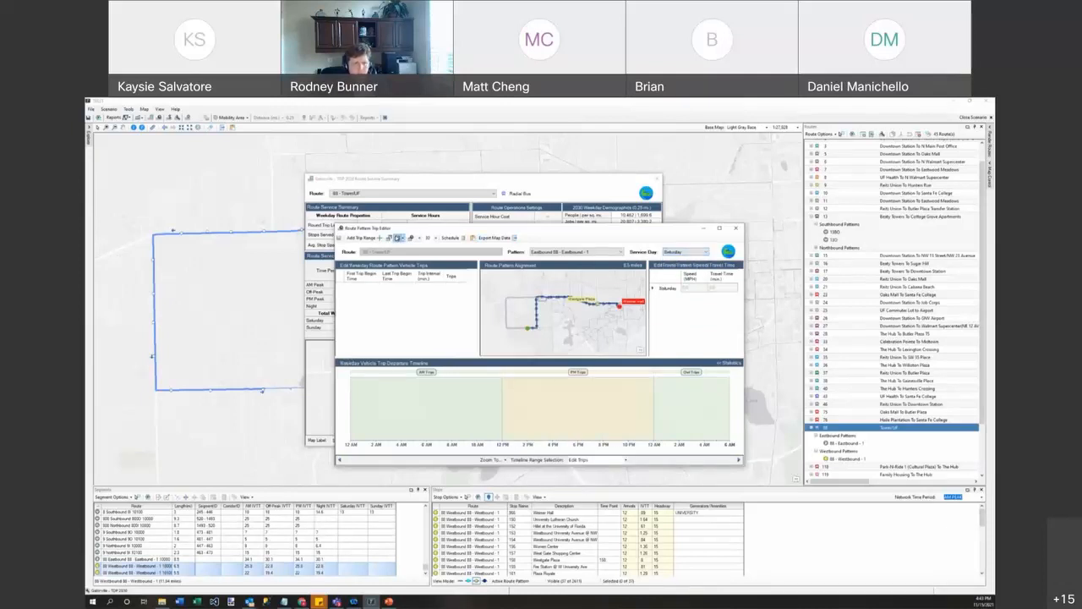
click(403, 239)
click(405, 245)
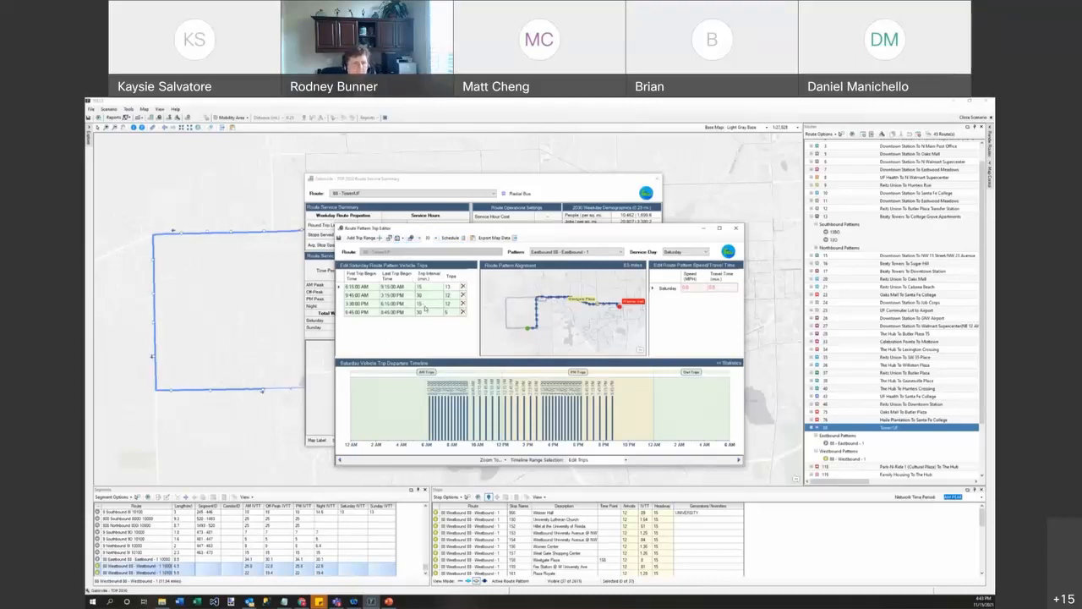
Step: Set the first and third Saturday trip ranges to 30-minute intervals
double_click(425, 289)
text(30)
click(425, 304)
double_click(424, 305)
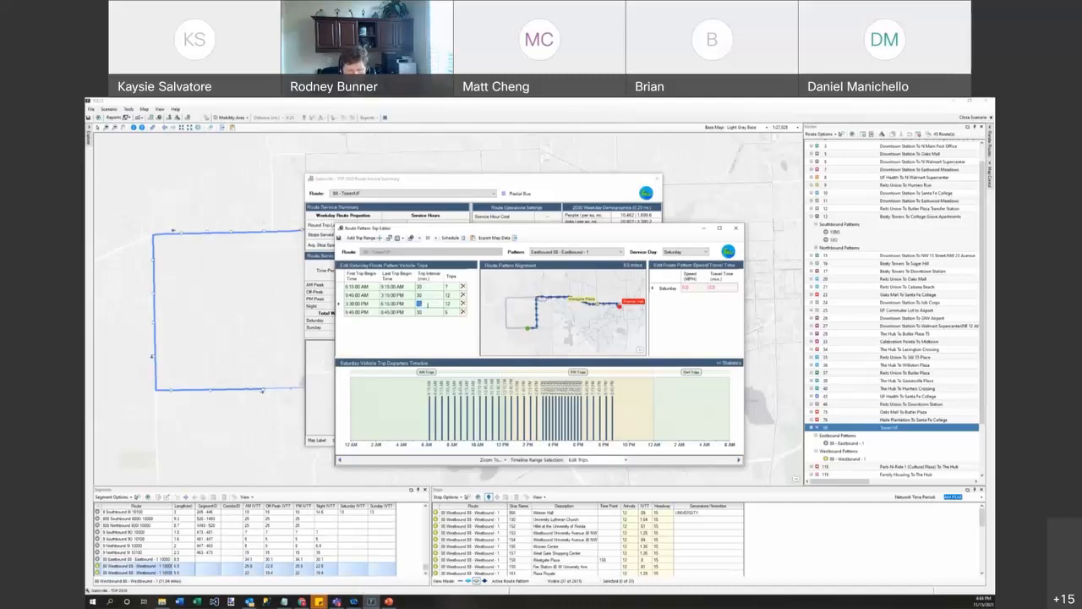
text(30)
click(554, 389)
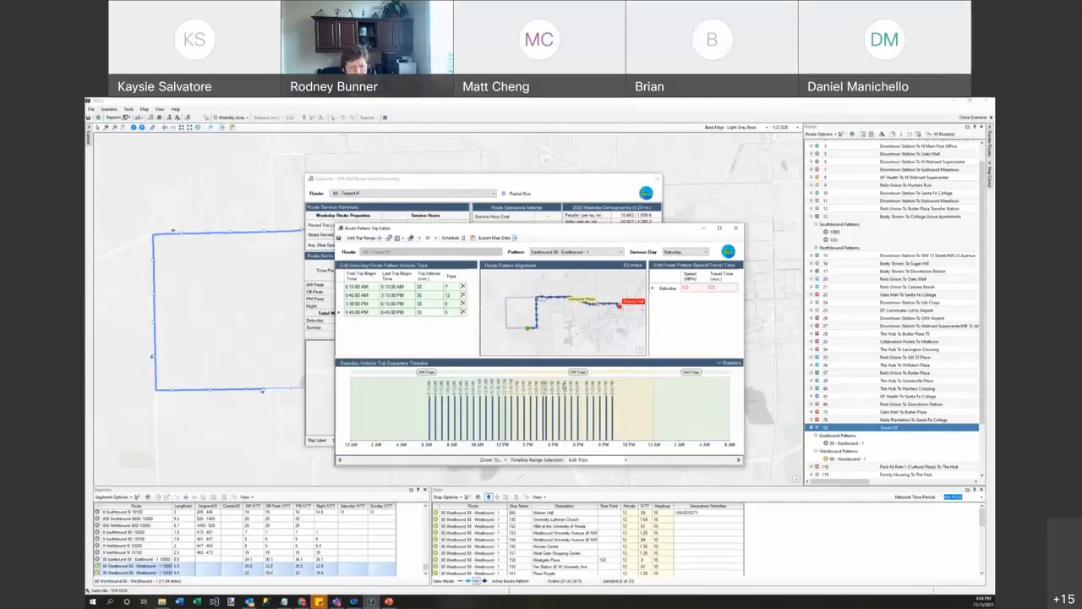
Step: Replace the 3:30 PM Saturday departure with one around 3:36 PM
mouse_move(550, 411)
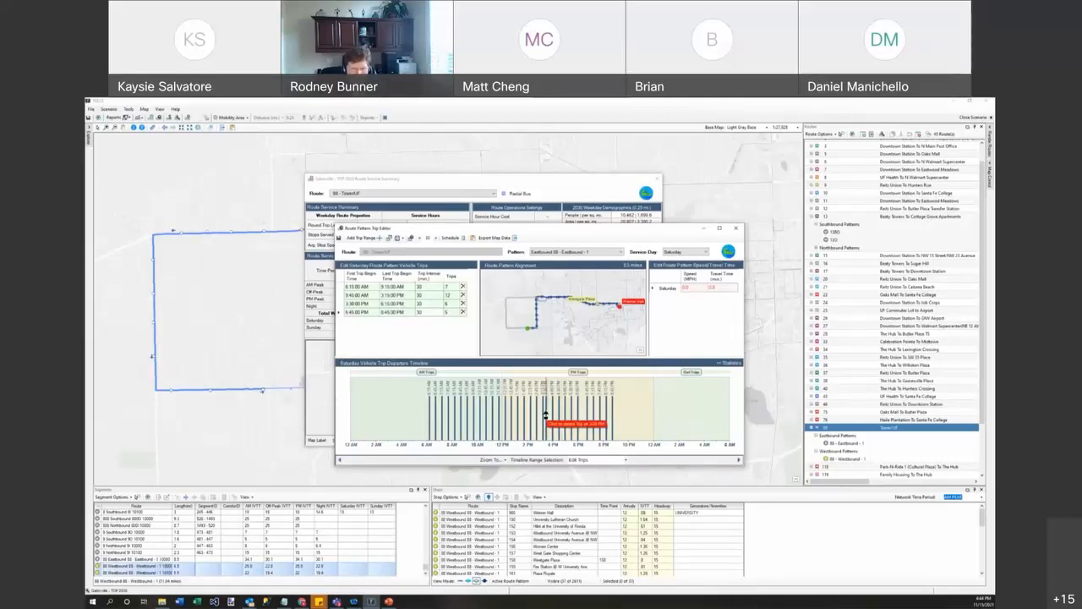
click(547, 414)
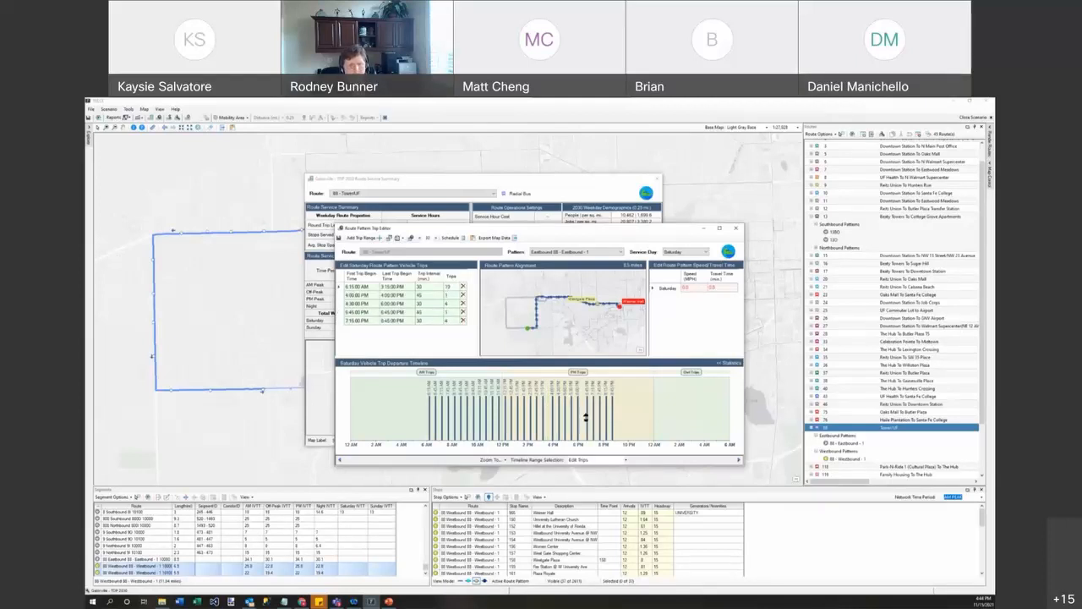
click(548, 412)
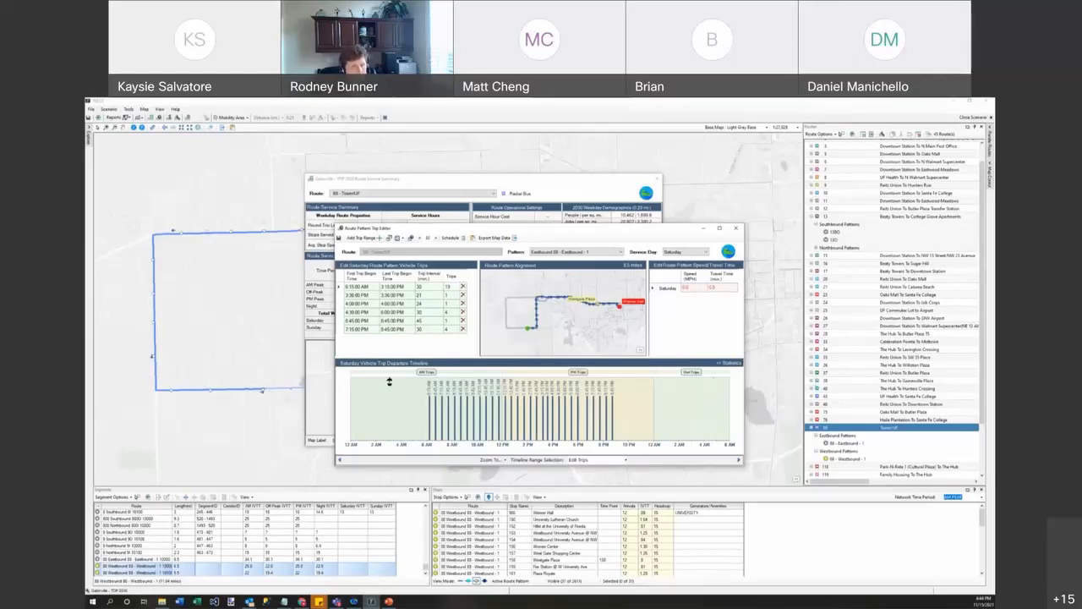
Step: Enter 18 mph as the Saturday speed, save the edits, and copy the Saturday trips
click(687, 288)
text(18)
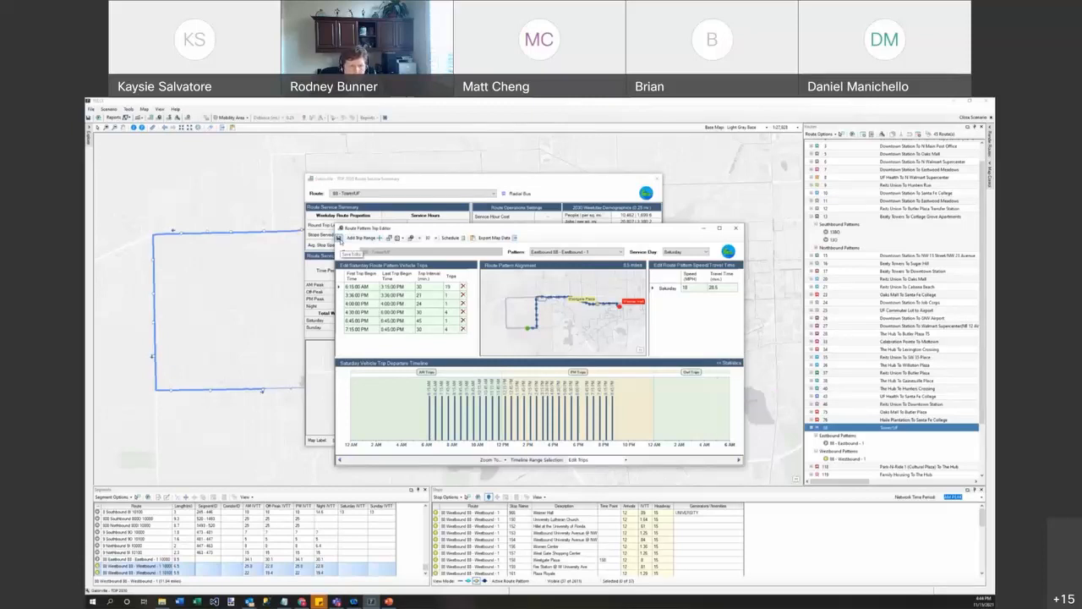
click(339, 240)
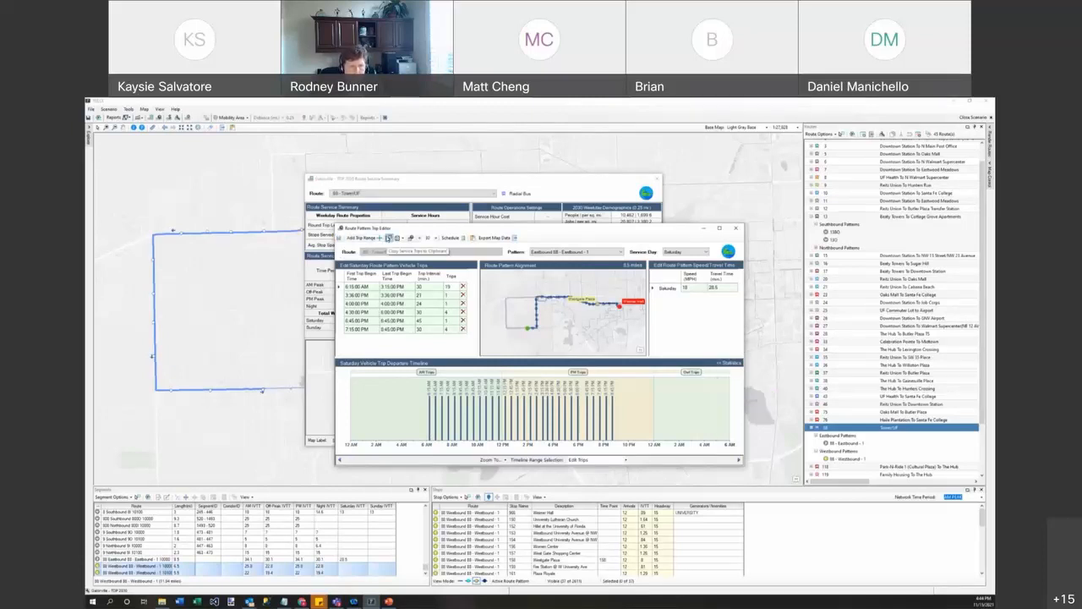
click(389, 239)
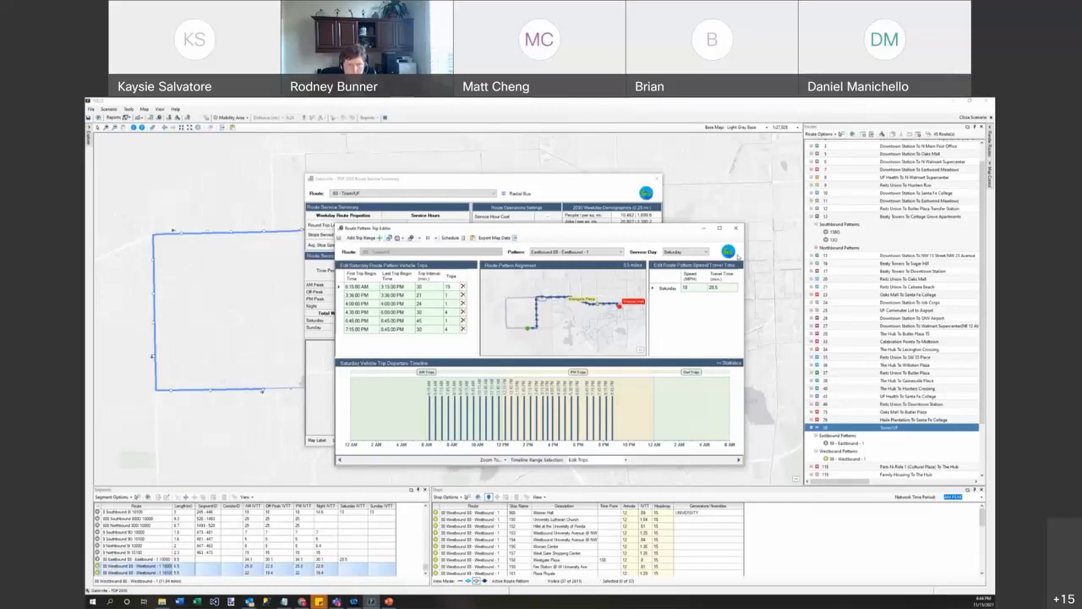
click(622, 252)
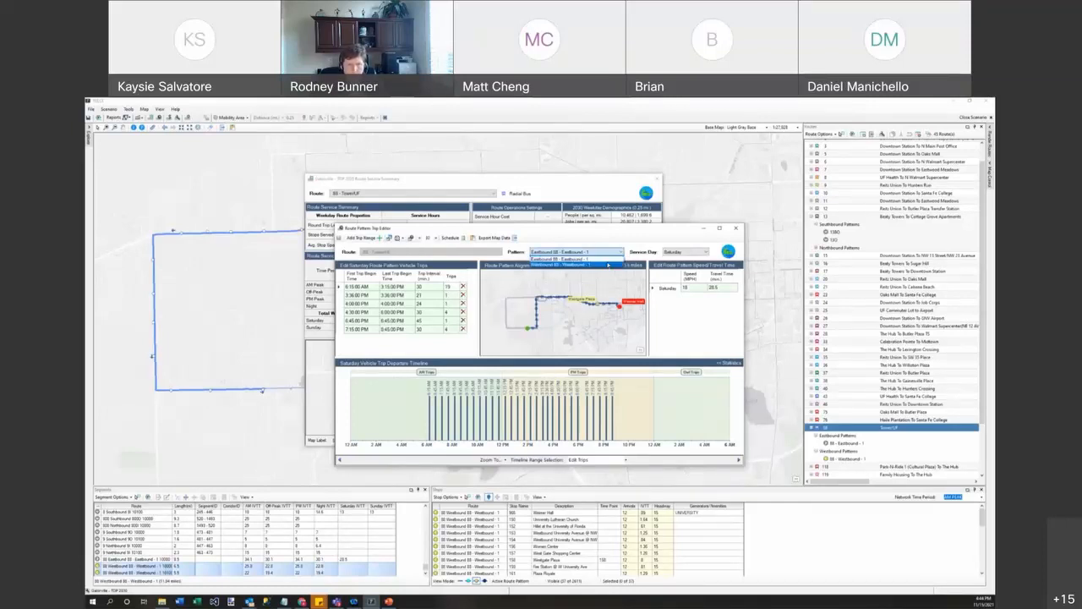
Step: Fill Westbound 80's Saturday service with the copied Saturday trips
click(569, 265)
click(398, 238)
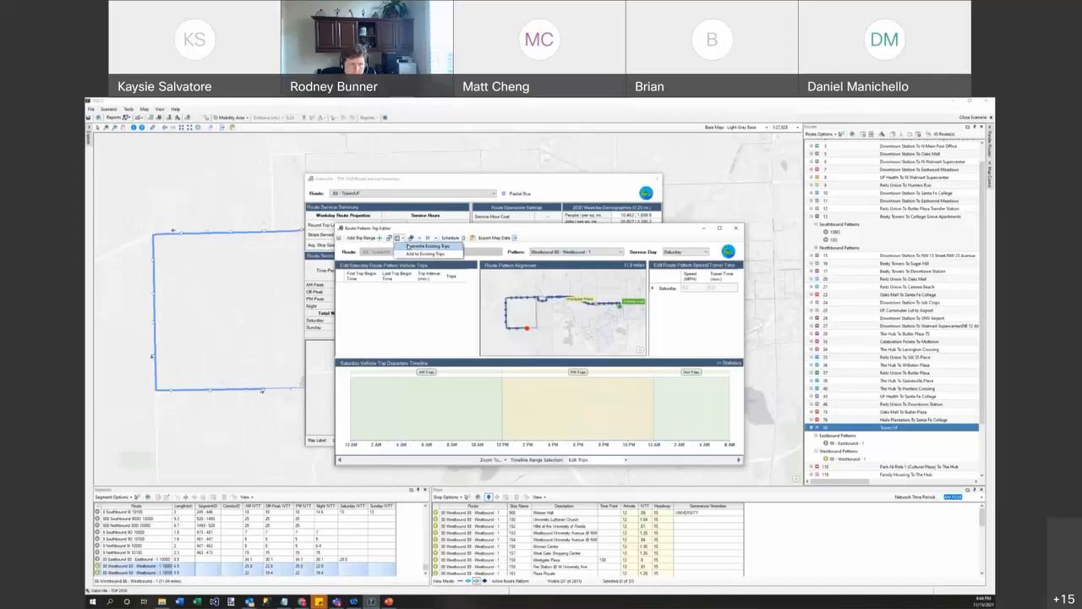
click(409, 246)
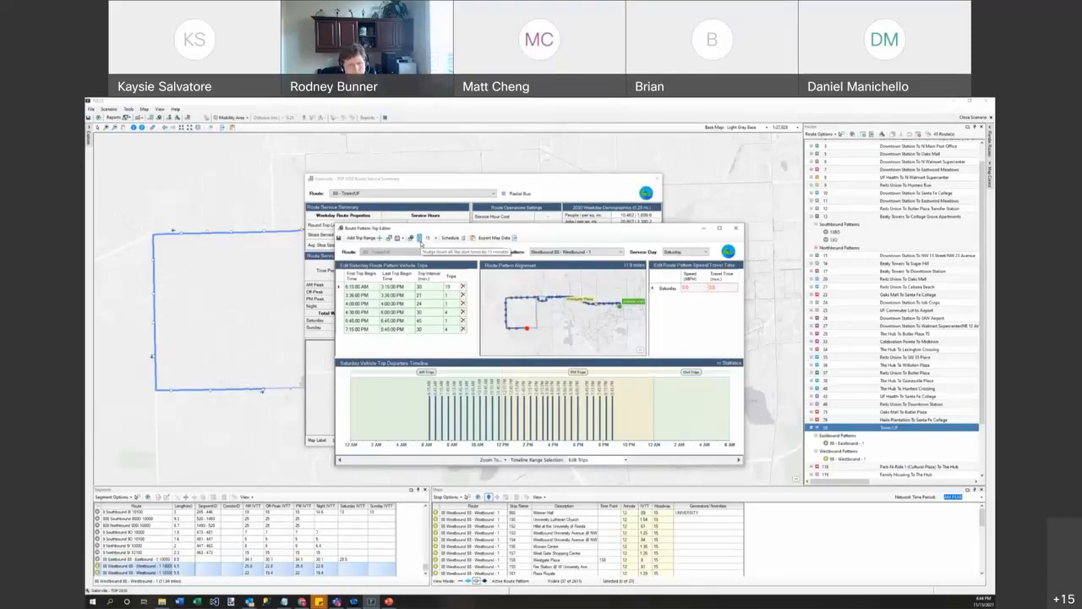
Step: Shift westbound Saturday trips 15 minutes earlier to 6:00 AM and set Saturday speed to 12 mph
click(420, 239)
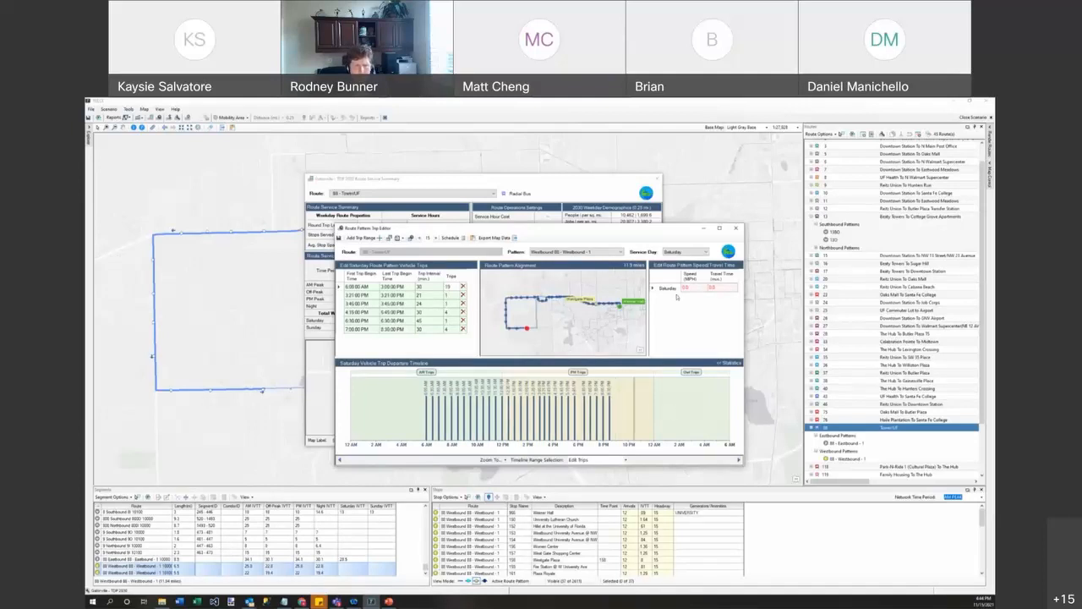
text(12)
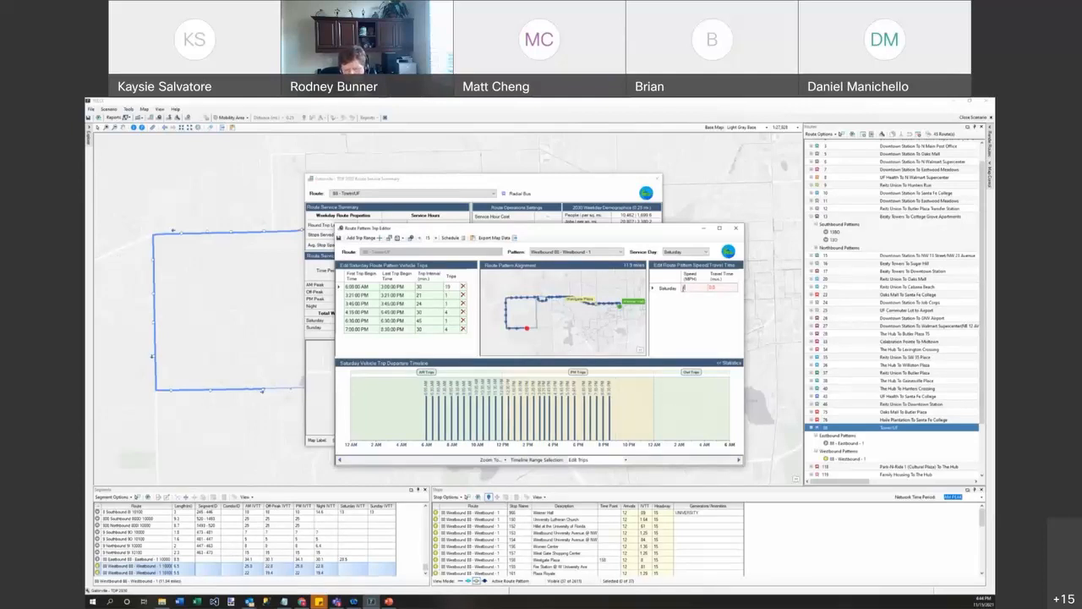
click(716, 292)
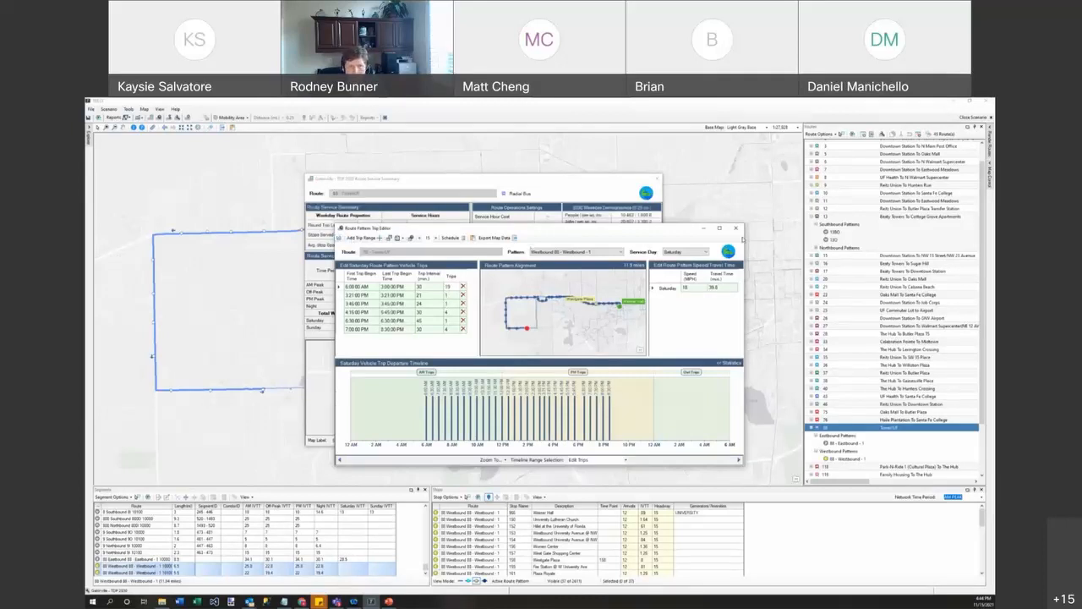
Step: Close the trip editor, the Route Pattern Service Editor and the route 80 Route Service Summary
click(737, 229)
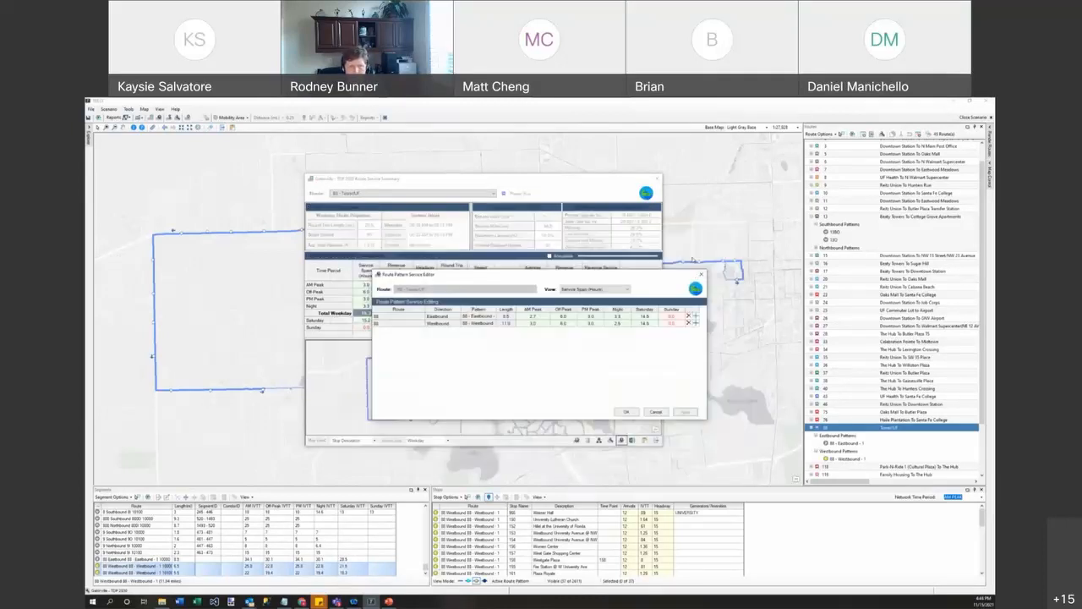
click(701, 274)
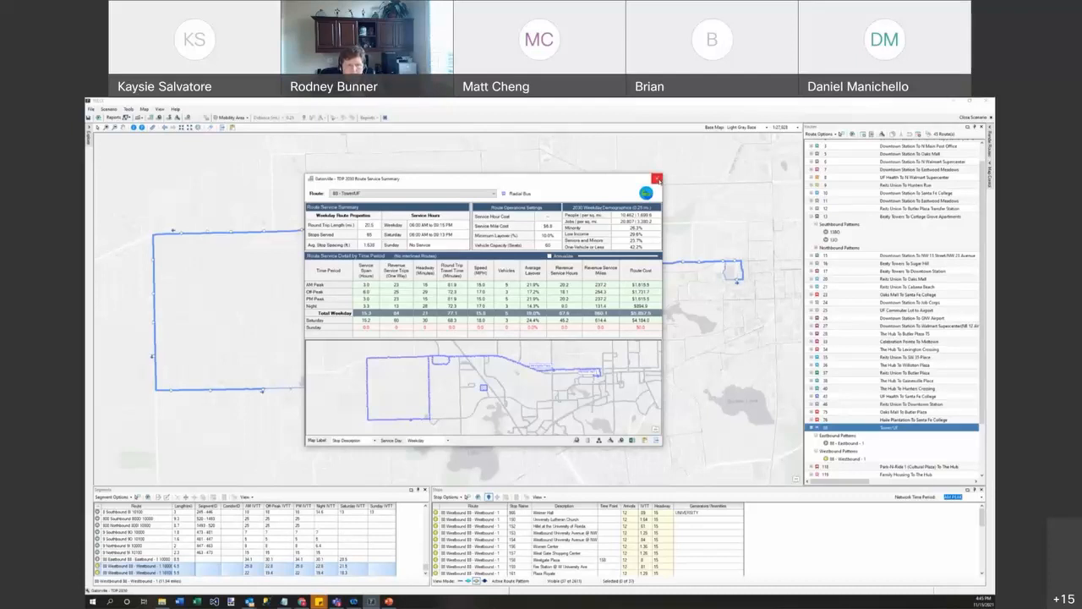
click(657, 178)
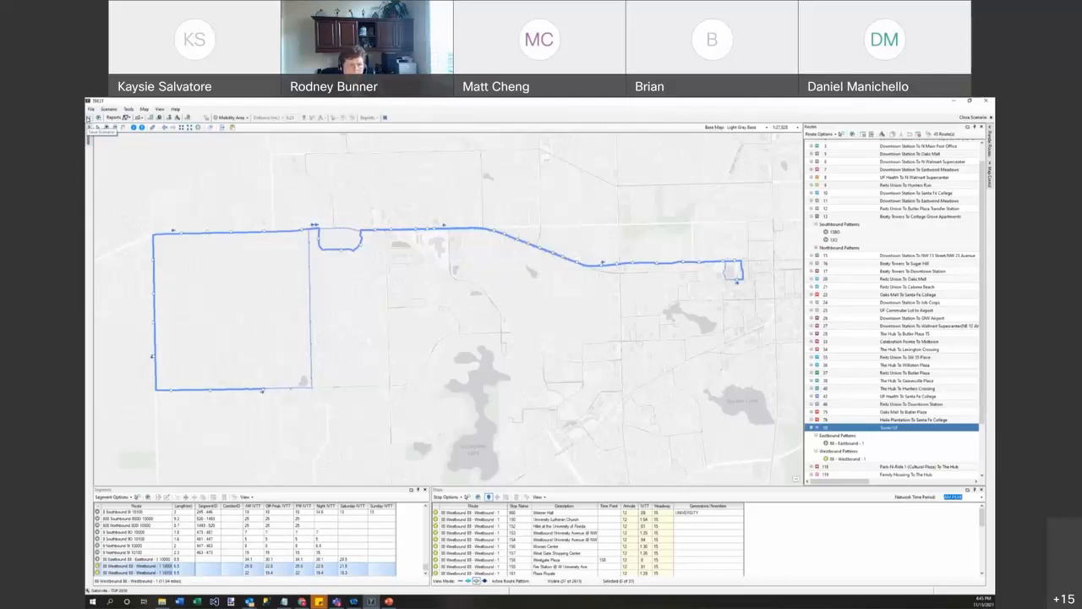
Step: Close the scenario and open Validation > Manage Routes in Collections for TDP 2030 from the explorer
click(973, 118)
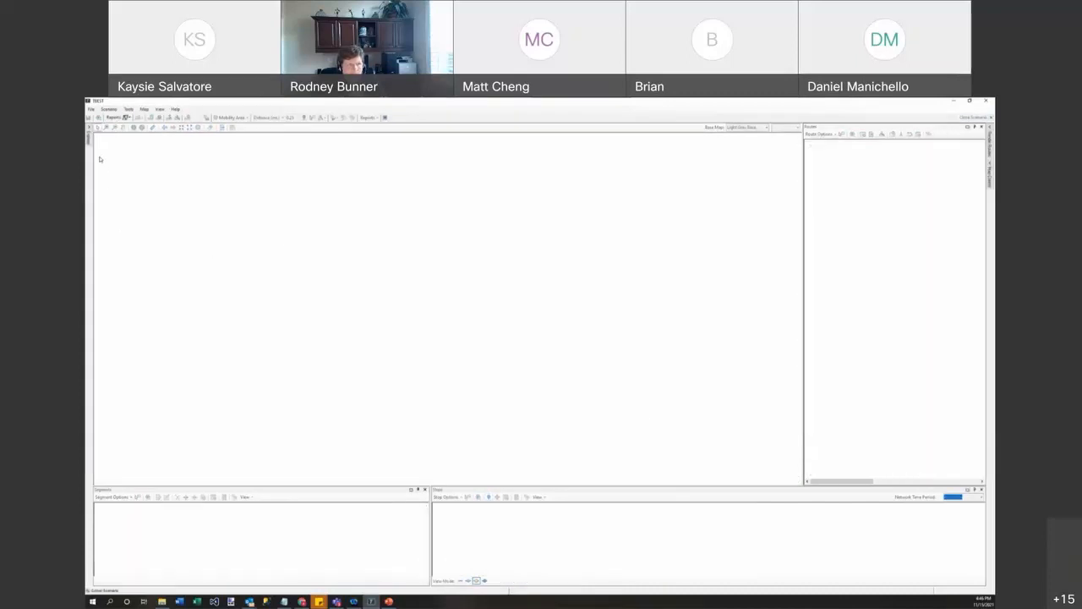
click(89, 135)
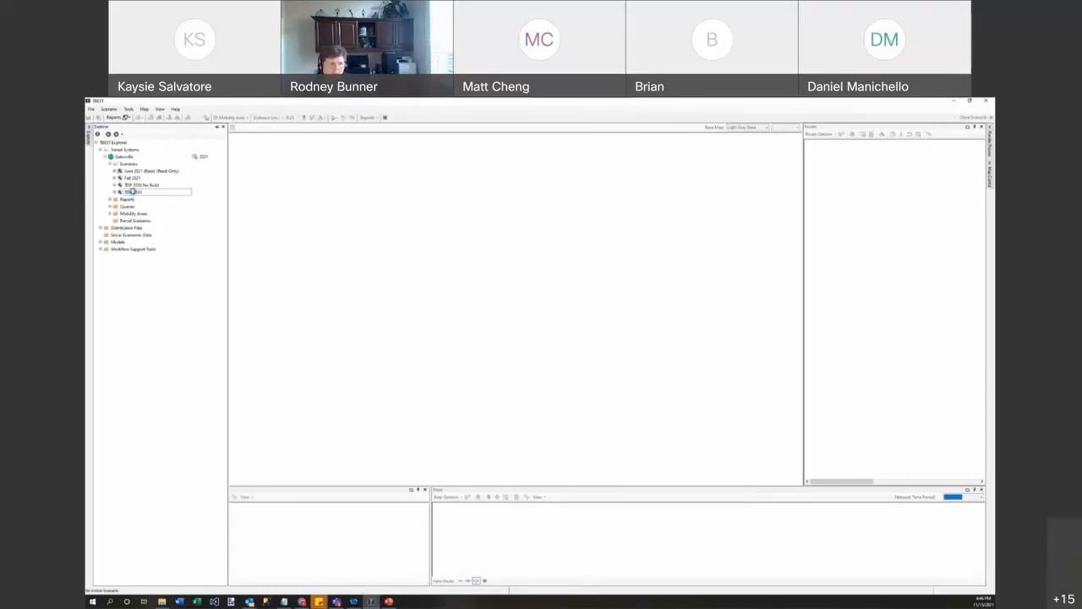
right_click(134, 194)
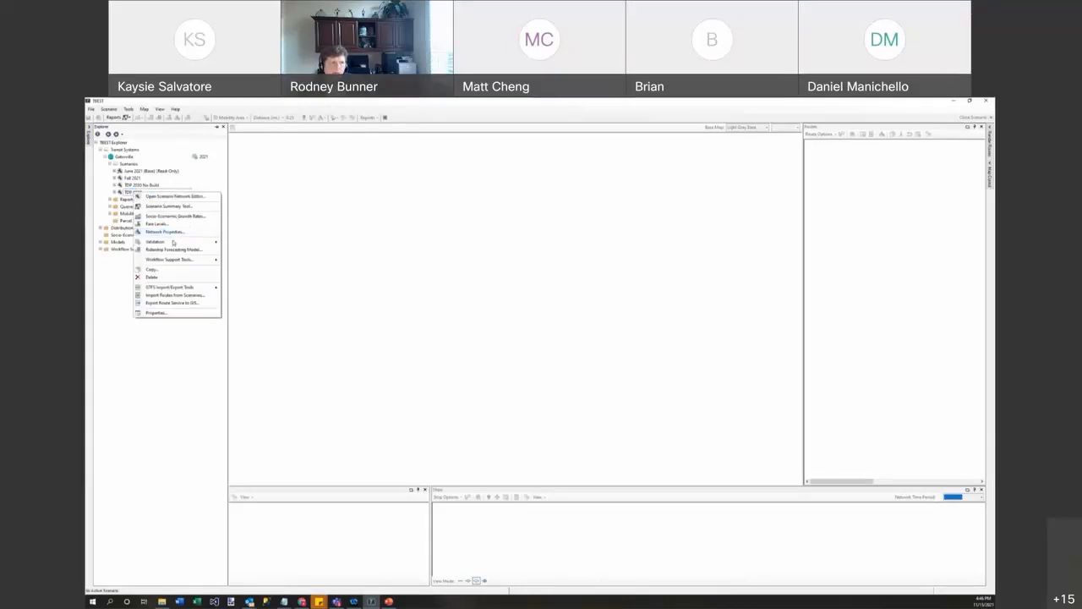
mouse_move(173, 243)
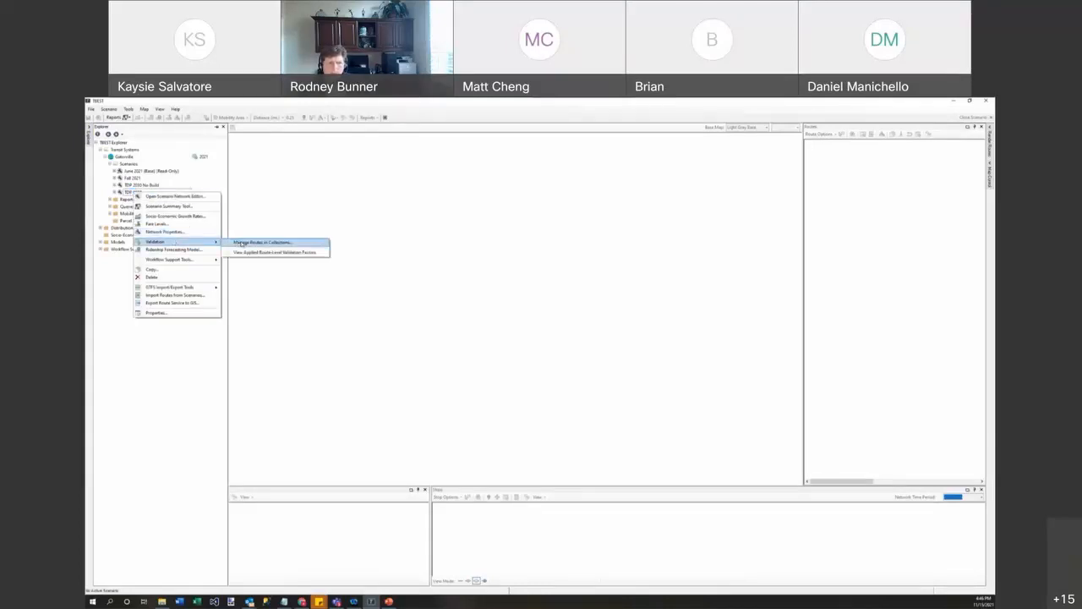
click(140, 195)
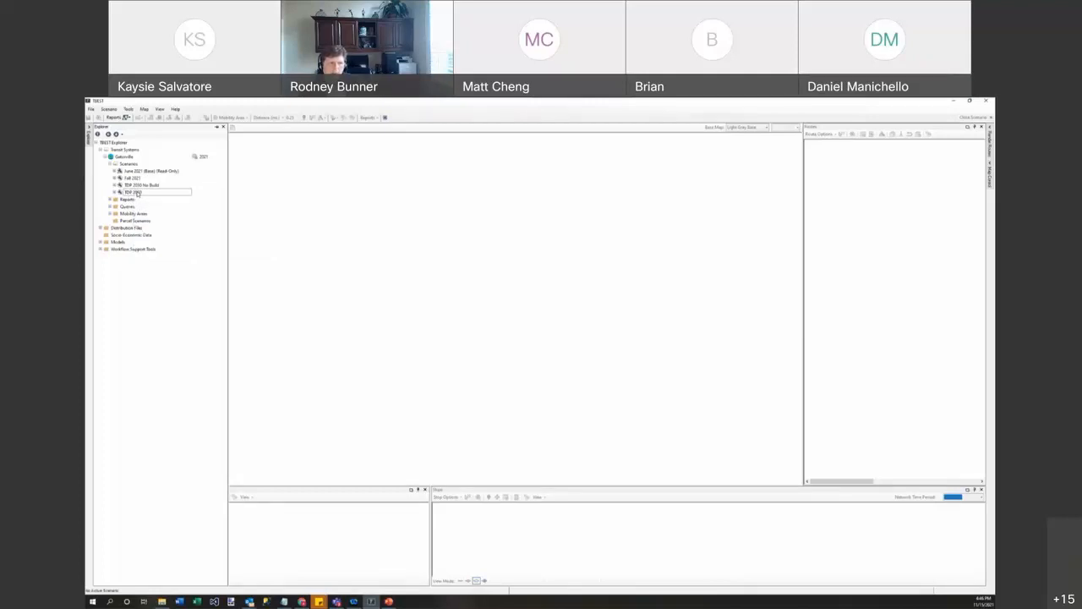
right_click(138, 195)
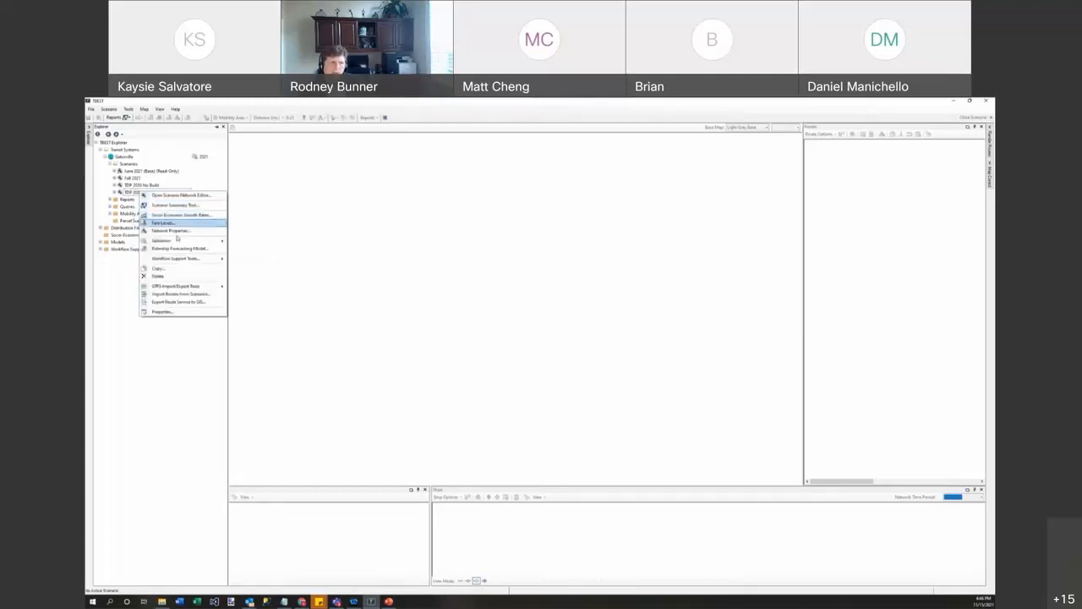
mouse_move(186, 240)
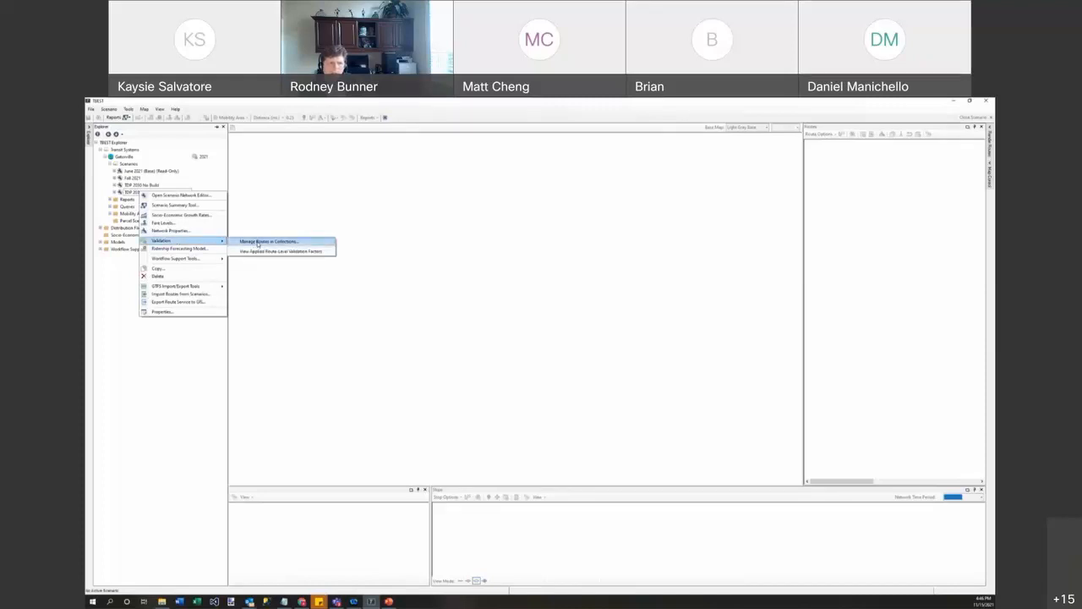
click(258, 242)
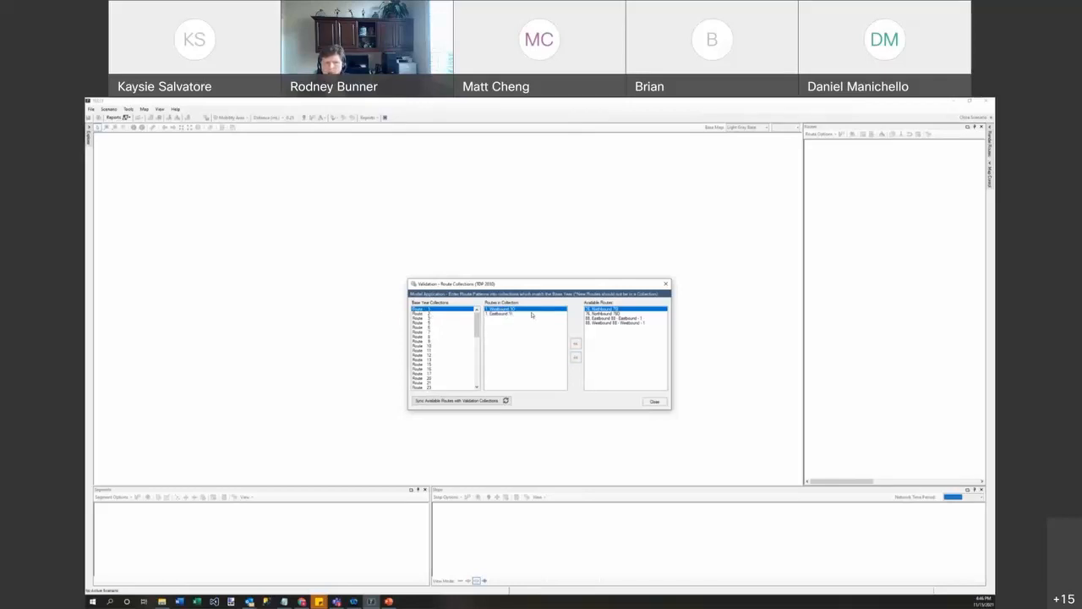
Step: Check the patterns of the Route 1, 2, 3 and 5 base year collections, then close the window
key(Down)
key(Down)
key(Down)
key(Down)
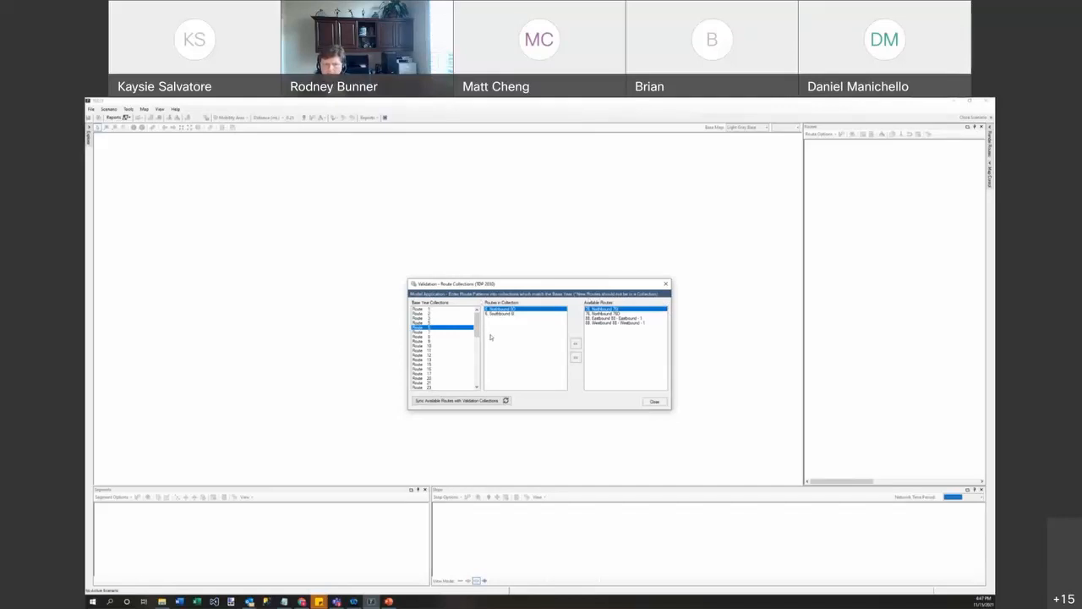
click(443, 323)
click(437, 318)
click(435, 309)
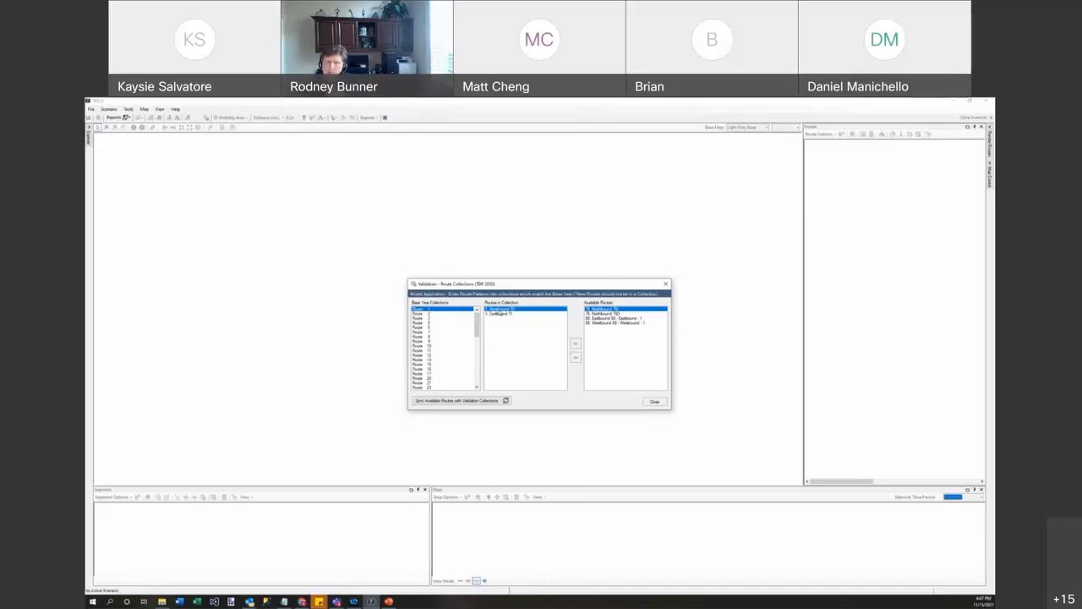
click(432, 314)
click(449, 322)
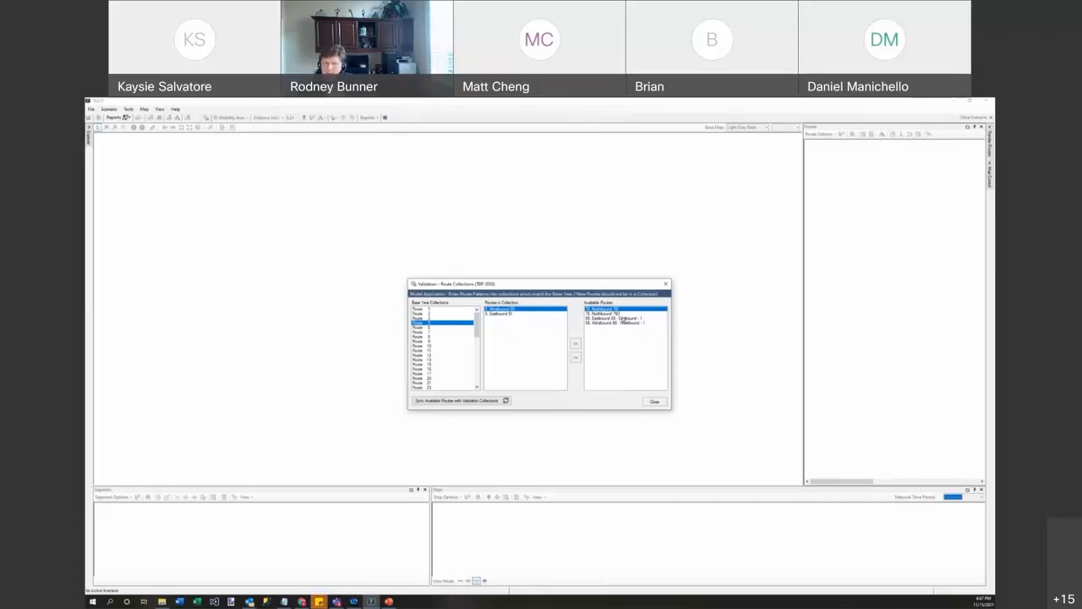
click(655, 403)
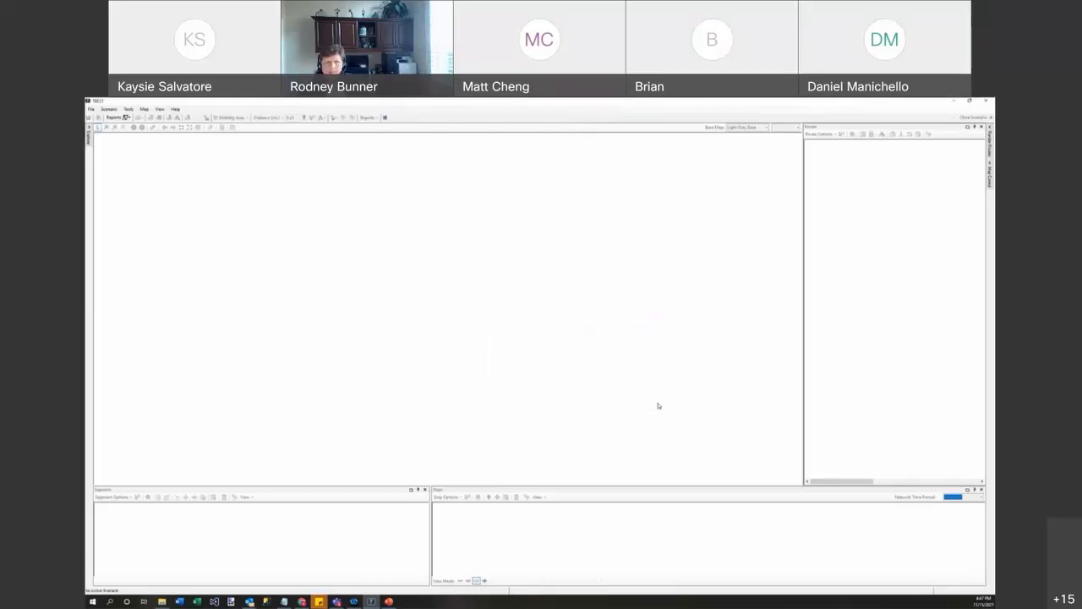
Step: Start the TDP 2030 Ridership Forecasting Model run with all time periods and confirm it
click(90, 137)
right_click(166, 194)
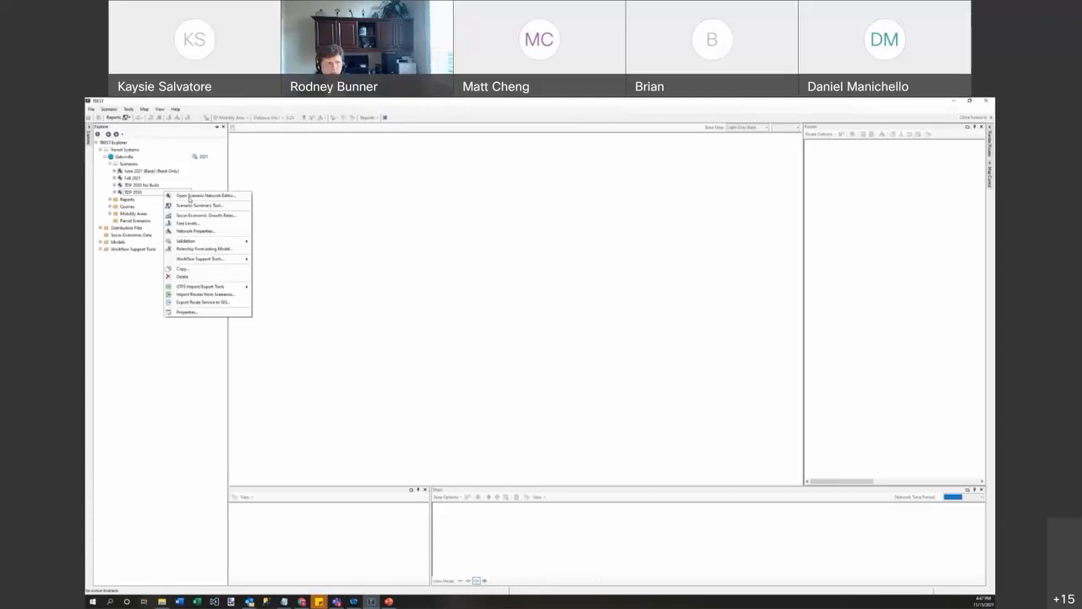
click(219, 248)
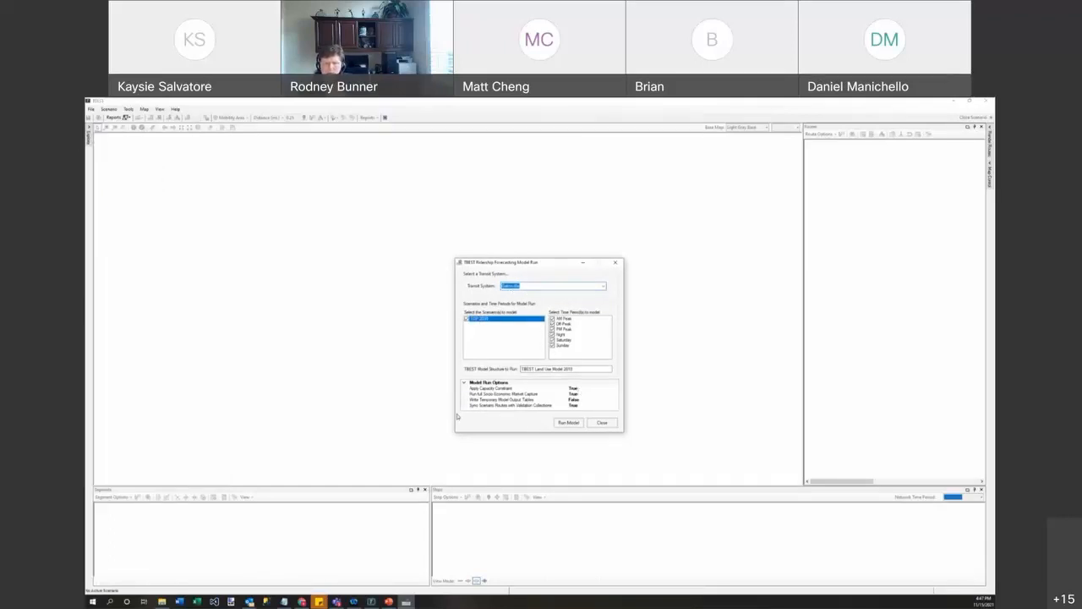
click(569, 423)
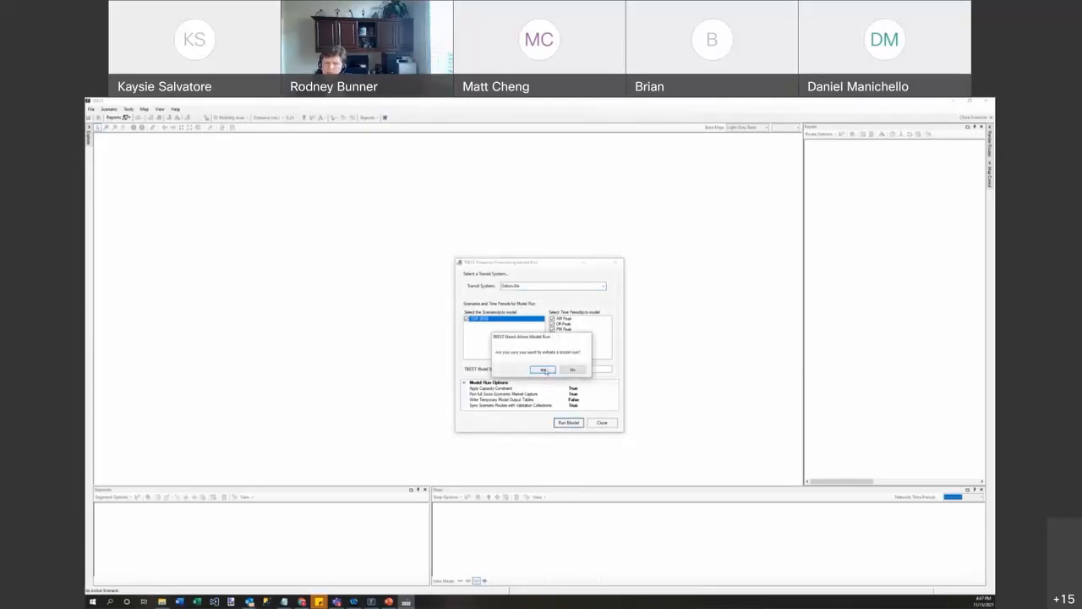
click(543, 369)
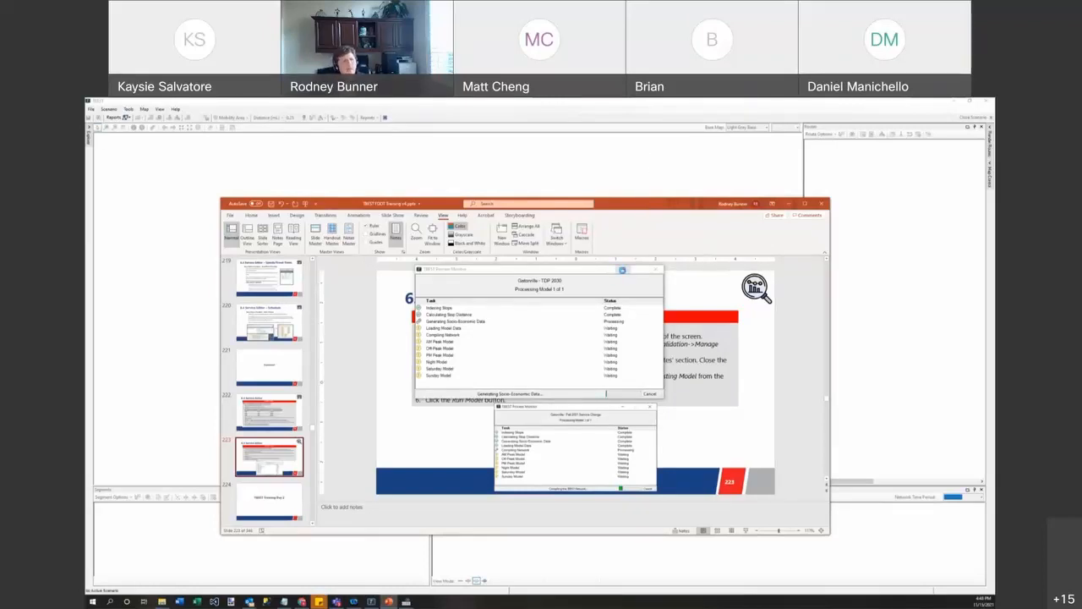
Step: Minimize the TBEST Process Monitor while the TDP 2030 model run keeps processing
click(623, 270)
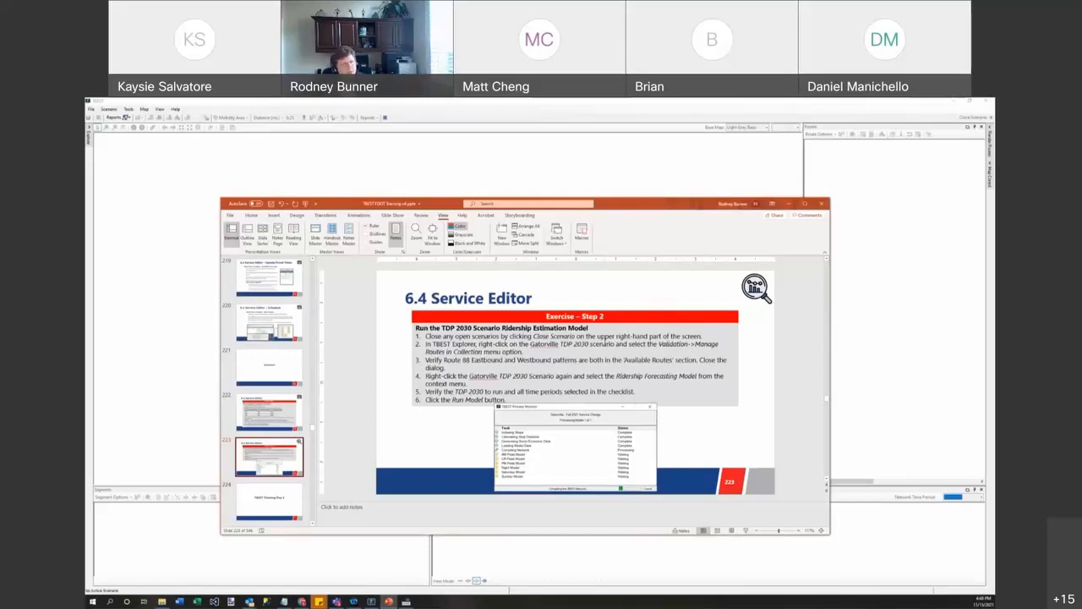